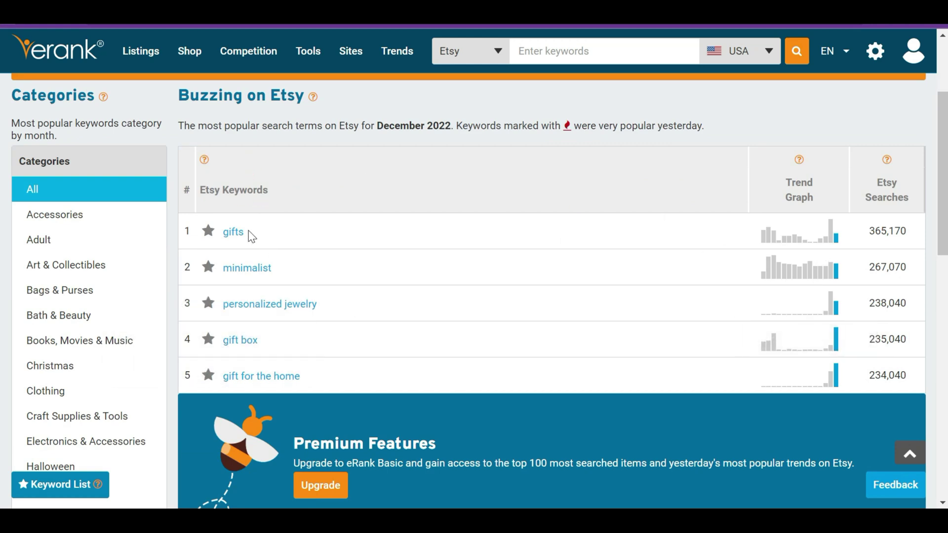
Step: Check the monthly search trends of the top Etsy keywords overall and in the Shirts category
{"action": "mouse_move", "coordinate": [828, 242]}
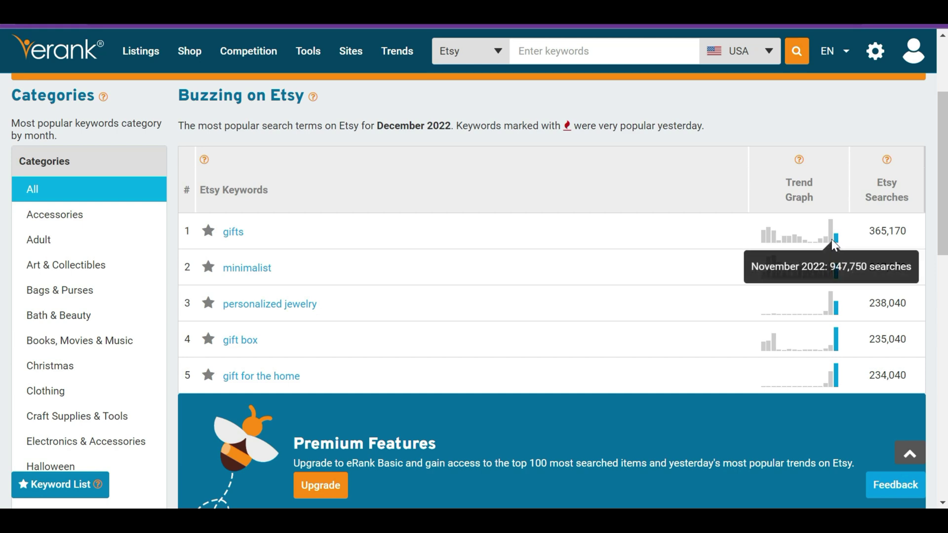
{"action": "mouse_move", "coordinate": [837, 271]}
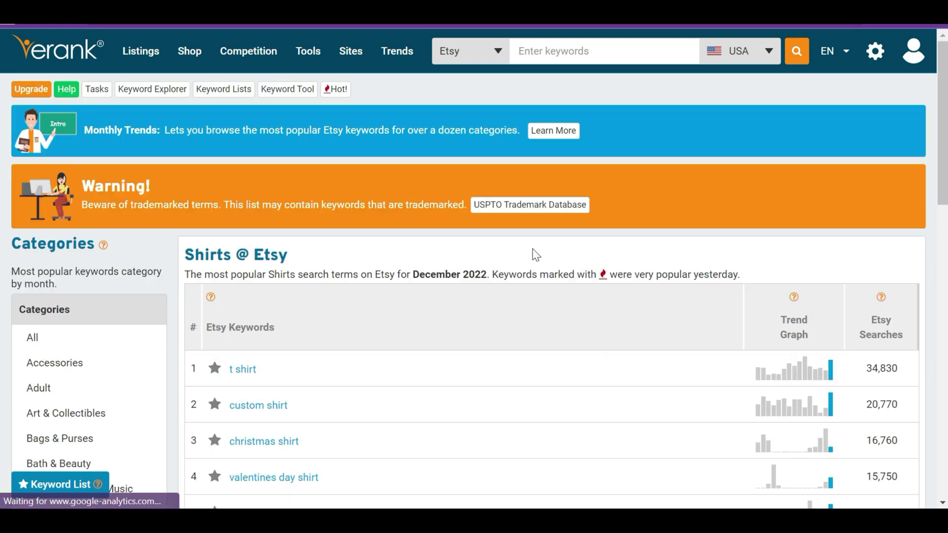
{"action": "scroll", "coordinate": [533, 257], "scroll_direction": "down", "scroll_amount": 2}
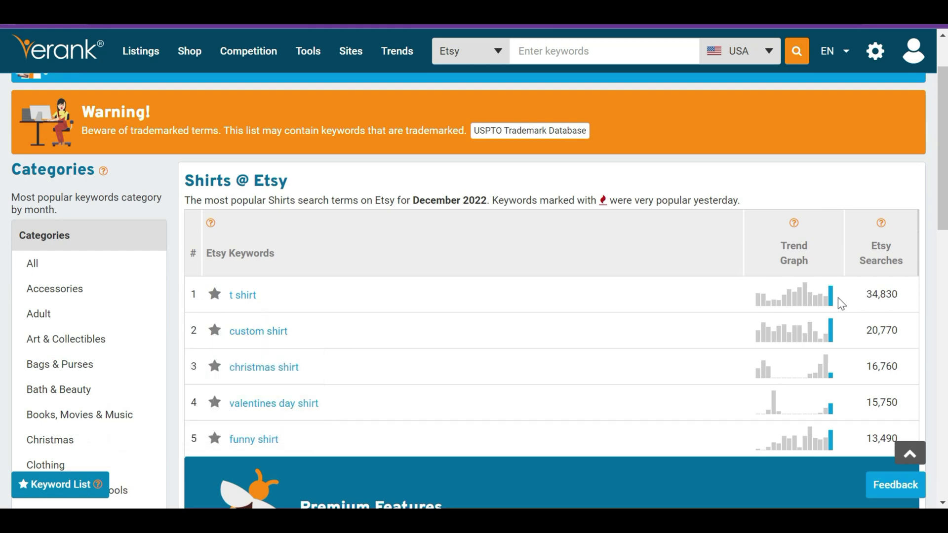
{"action": "mouse_move", "coordinate": [833, 307]}
{"action": "mouse_move", "coordinate": [834, 417]}
Step: Open the keyword analysis for "funny shirt" from the Shirts list and go to its table of related tags
{"action": "left_click", "coordinate": [253, 440]}
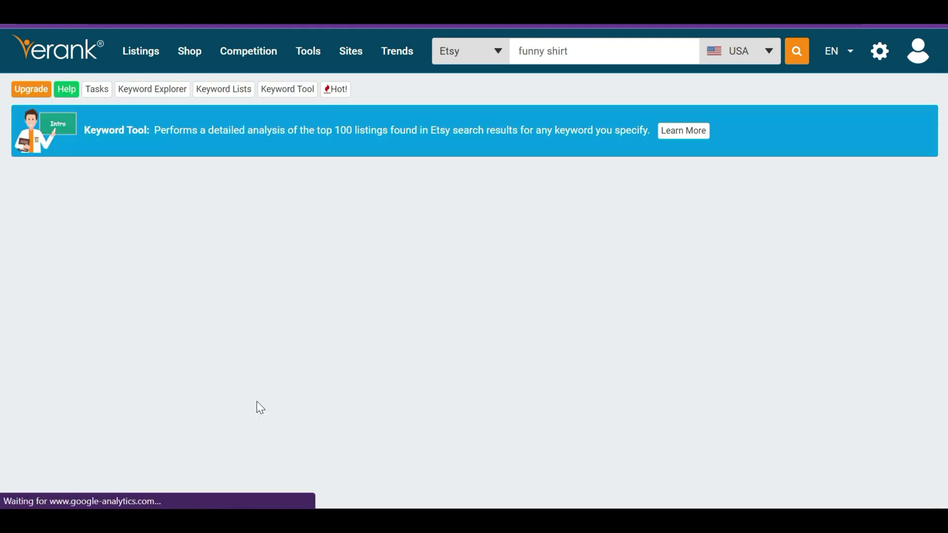
{"action": "scroll", "coordinate": [316, 202], "scroll_direction": "down", "scroll_amount": 3}
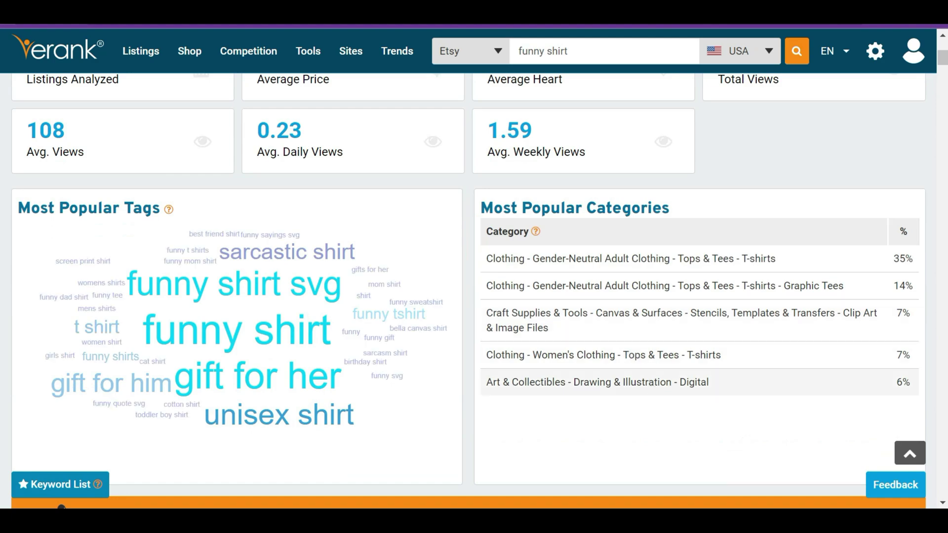
{"action": "scroll", "coordinate": [579, 311], "scroll_direction": "down", "scroll_amount": 10}
{"action": "scroll", "coordinate": [178, 325], "scroll_direction": "down", "scroll_amount": 2}
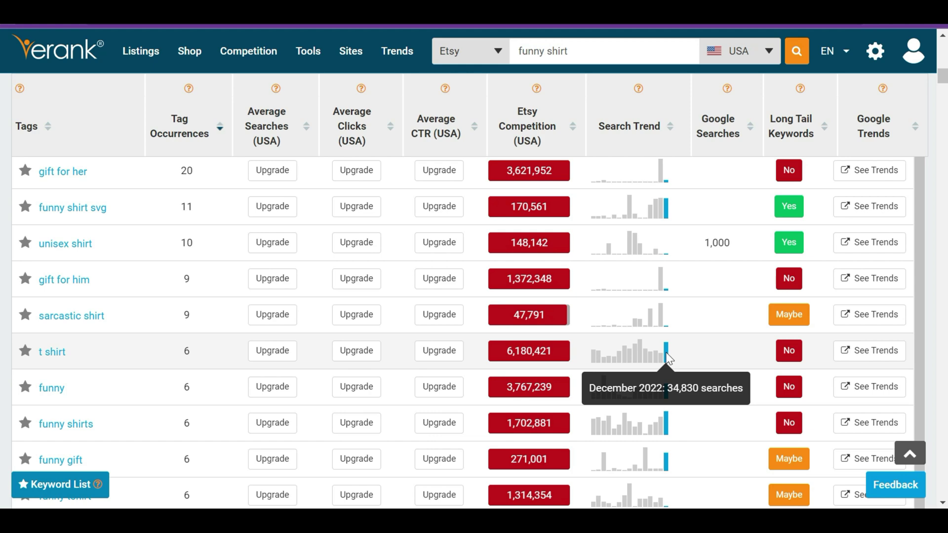
Step: Examine the tags related to "funny shirt" for their Etsy competition and monthly search trends
{"action": "scroll", "coordinate": [667, 357], "scroll_direction": "down", "scroll_amount": 10}
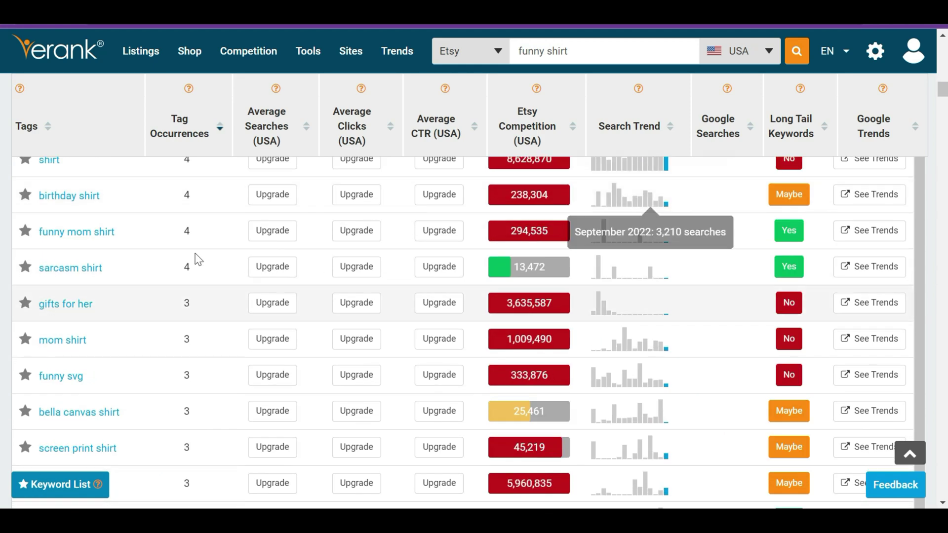
{"action": "scroll", "coordinate": [594, 330], "scroll_direction": "down", "scroll_amount": 3}
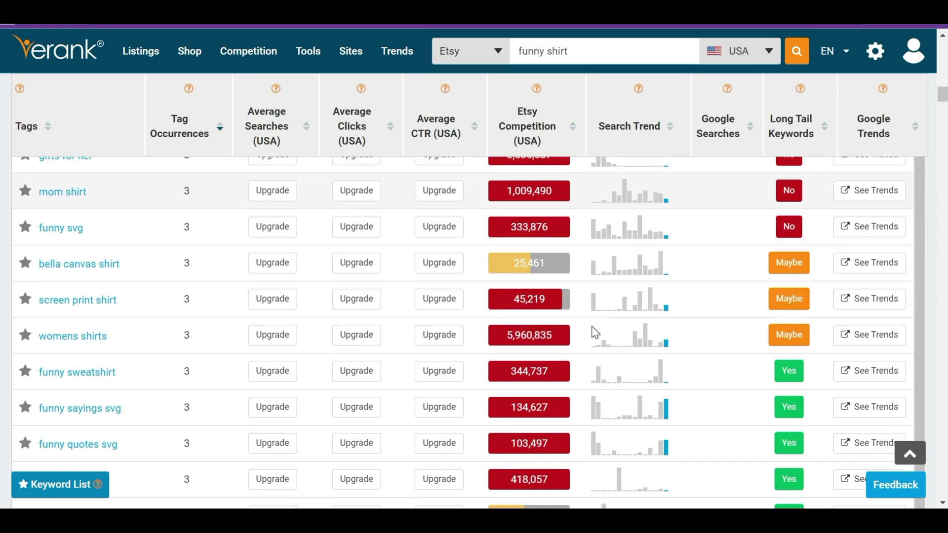
{"action": "scroll", "coordinate": [594, 332], "scroll_direction": "down", "scroll_amount": 2}
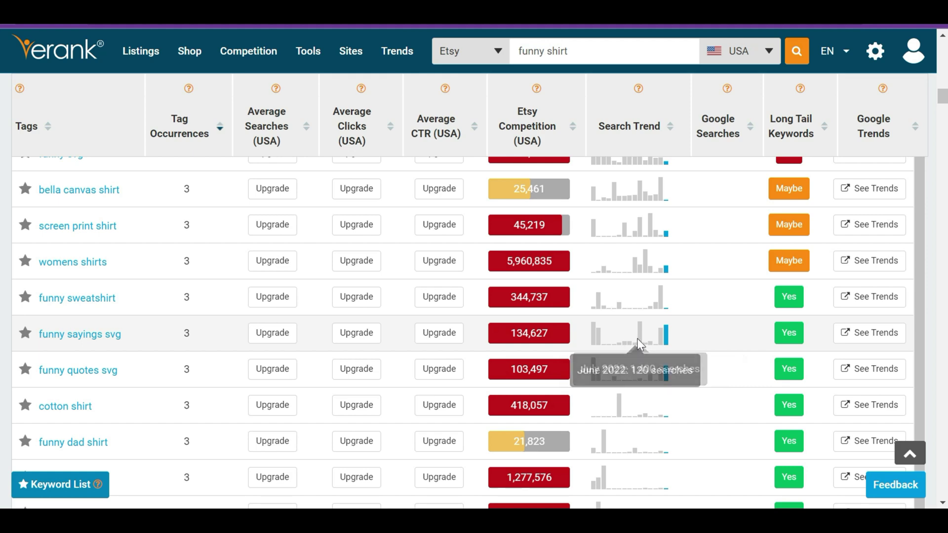
{"action": "scroll", "coordinate": [637, 344], "scroll_direction": "down", "scroll_amount": 6}
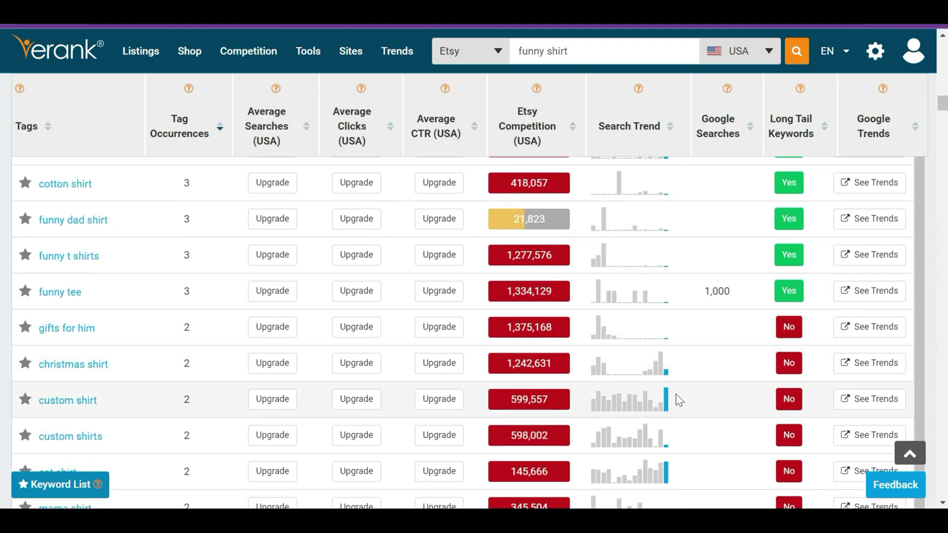
{"action": "scroll", "coordinate": [671, 398], "scroll_direction": "down", "scroll_amount": 4}
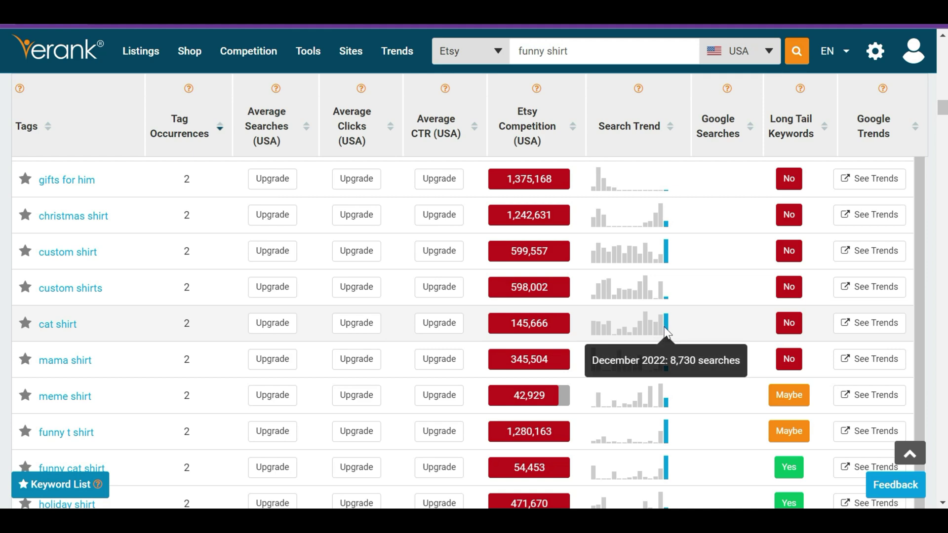
{"action": "scroll", "coordinate": [671, 328], "scroll_direction": "down", "scroll_amount": 16}
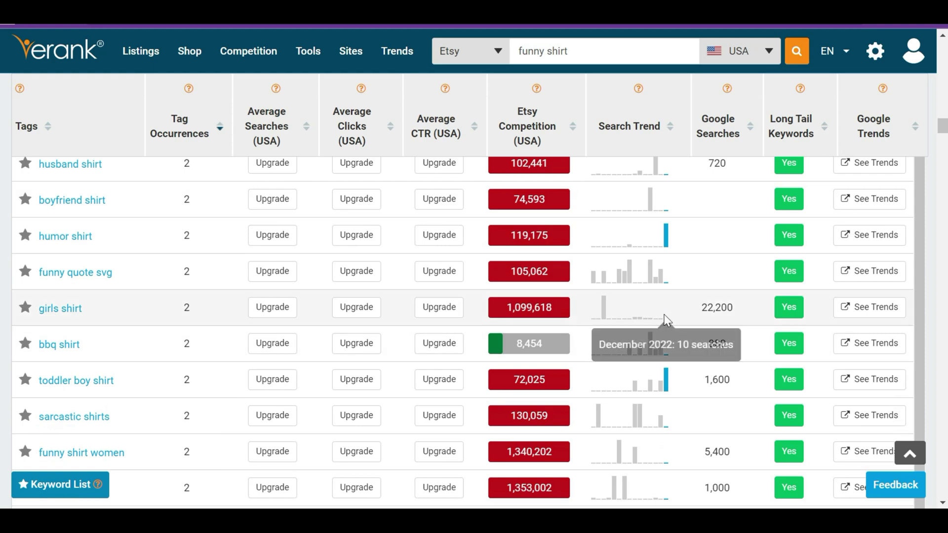
{"action": "scroll", "coordinate": [677, 348], "scroll_direction": "down", "scroll_amount": 8}
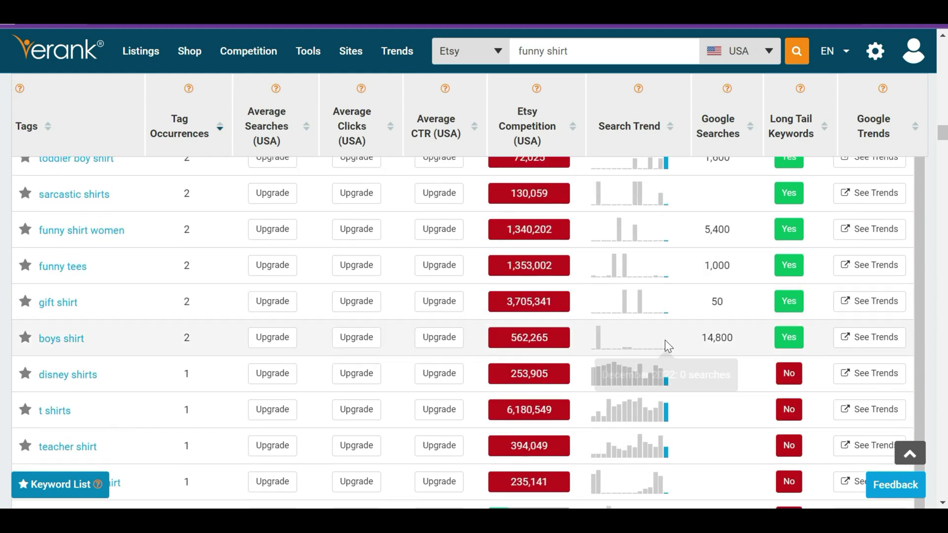
{"action": "scroll", "coordinate": [659, 351], "scroll_direction": "down", "scroll_amount": 4}
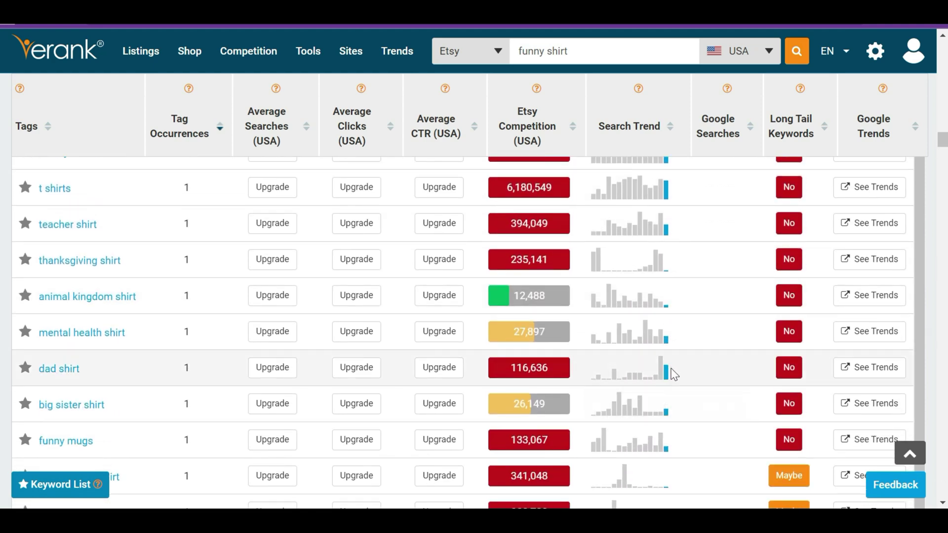
{"action": "scroll", "coordinate": [668, 362], "scroll_direction": "down", "scroll_amount": 2}
{"action": "scroll", "coordinate": [669, 371], "scroll_direction": "down", "scroll_amount": 12}
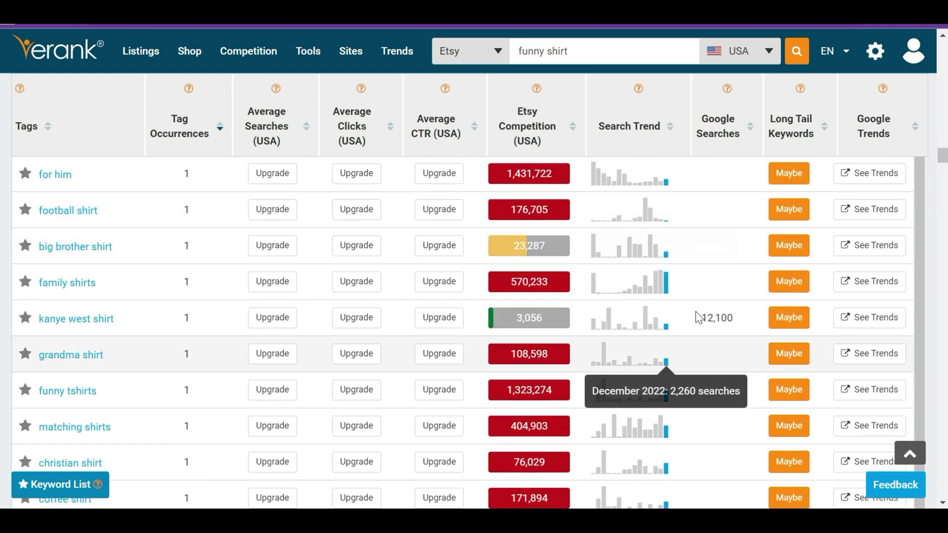
{"action": "scroll", "coordinate": [672, 295], "scroll_direction": "down", "scroll_amount": 10}
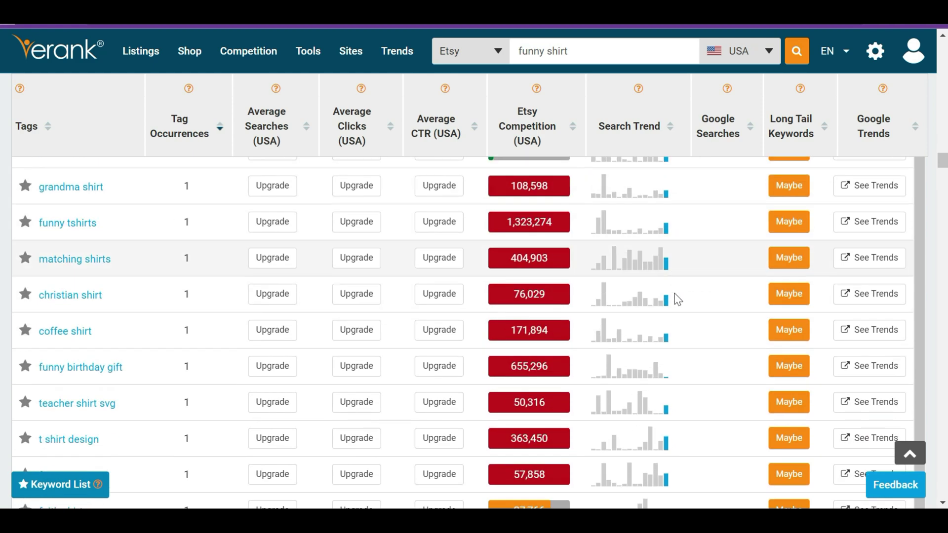
{"action": "scroll", "coordinate": [681, 297], "scroll_direction": "down", "scroll_amount": 4}
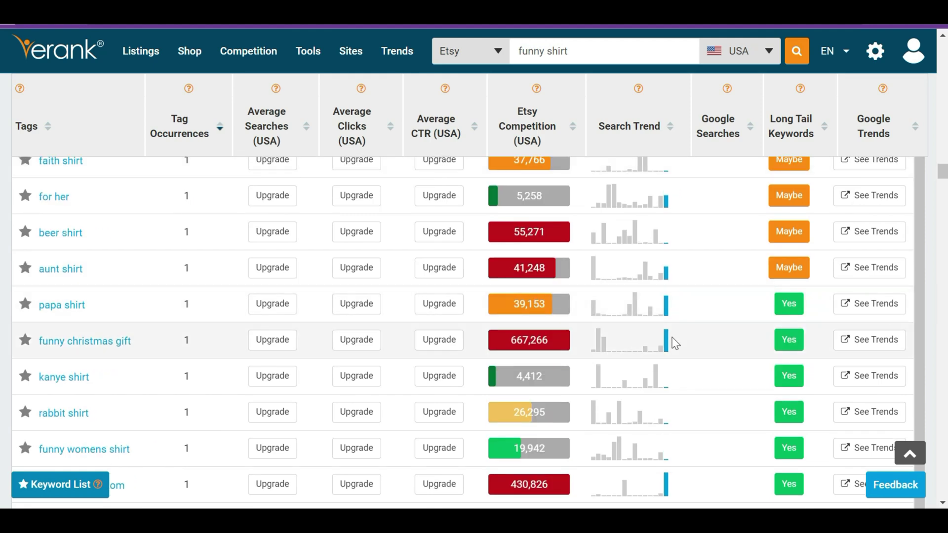
{"action": "scroll", "coordinate": [664, 347], "scroll_direction": "down", "scroll_amount": 8}
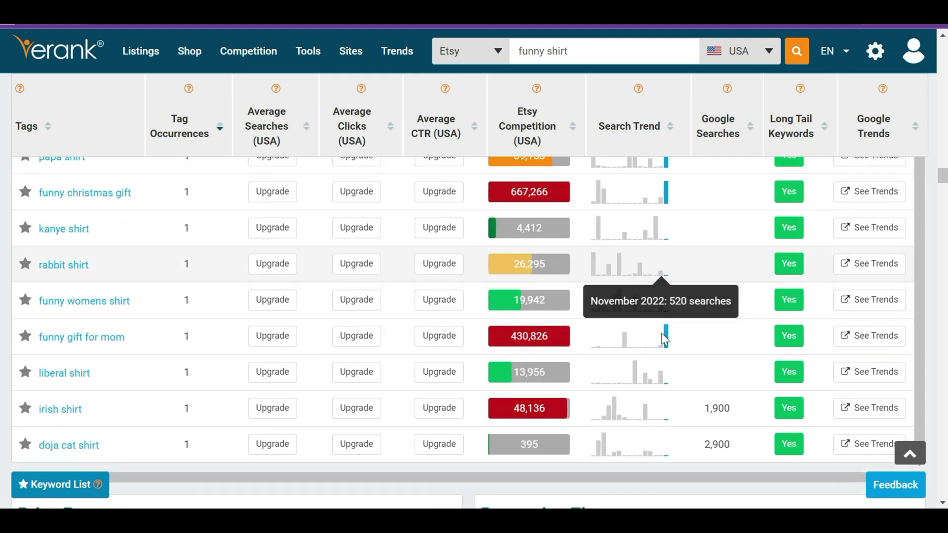
{"action": "scroll", "coordinate": [662, 296], "scroll_direction": "up", "scroll_amount": 8}
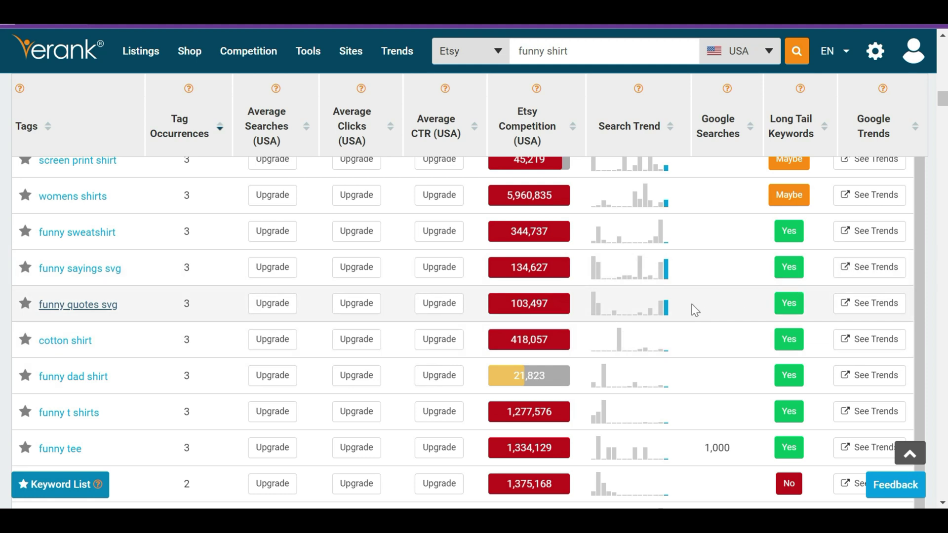
{"action": "mouse_move", "coordinate": [668, 308]}
{"action": "mouse_move", "coordinate": [667, 279]}
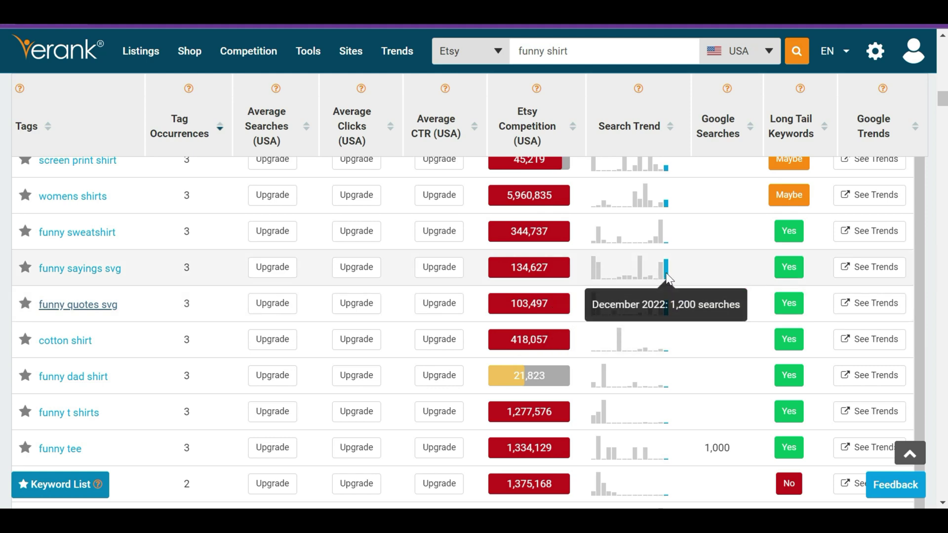
Step: Open the keyword analysis for the "funny quotes svg" tag and look over its keyword statistics
{"action": "left_click", "coordinate": [94, 304]}
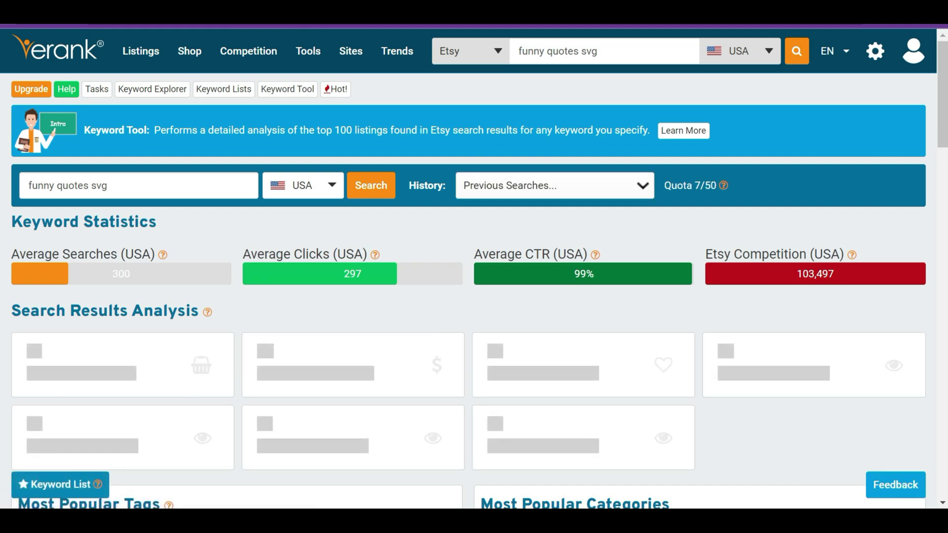
{"action": "scroll", "coordinate": [123, 277], "scroll_direction": "down", "scroll_amount": 15}
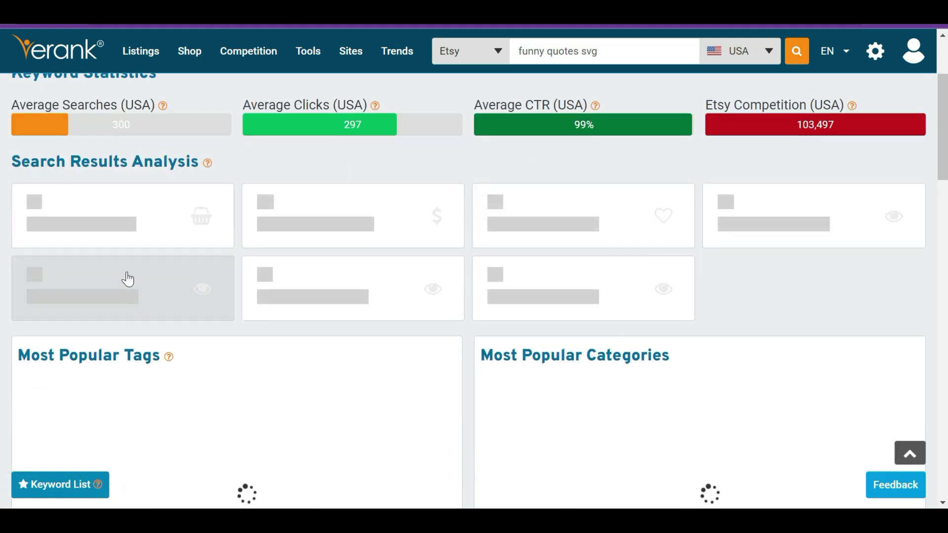
{"action": "scroll", "coordinate": [426, 195], "scroll_direction": "up", "scroll_amount": 15}
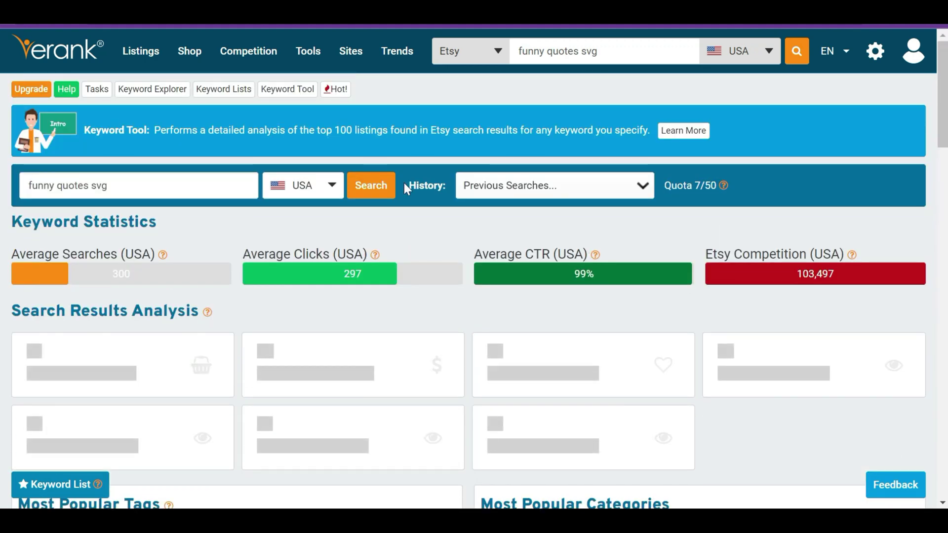
Step: Switch to Etsy, search for "funny quotes" and browse the product listings for design ideas
{"action": "mouse_move", "coordinate": [406, 30]}
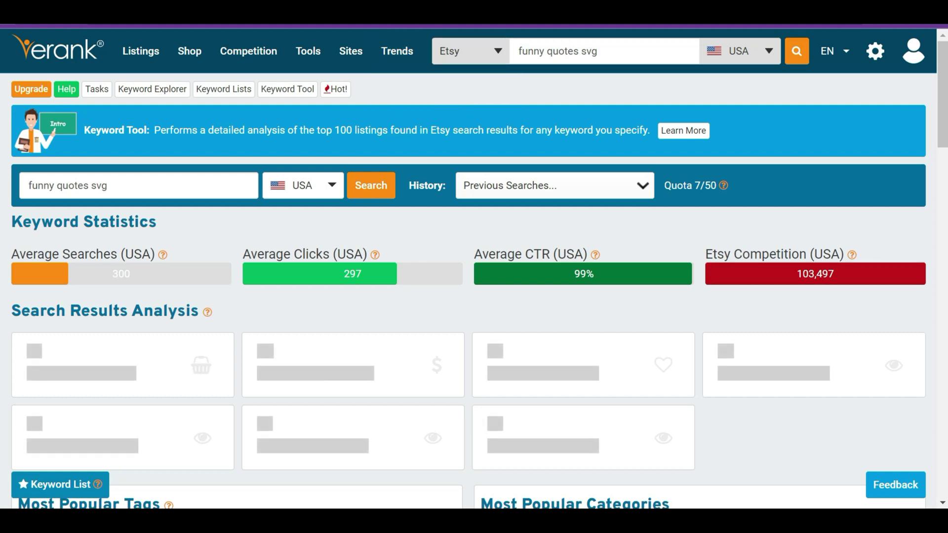
{"action": "left_click", "coordinate": [419, 12]}
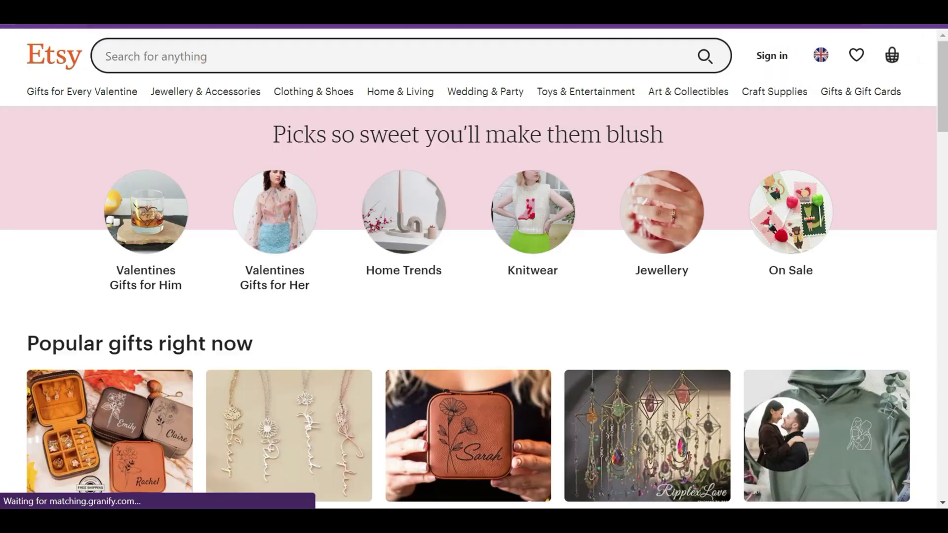
{"action": "left_click", "coordinate": [327, 60]}
{"action": "type", "text": "funny quotes"}
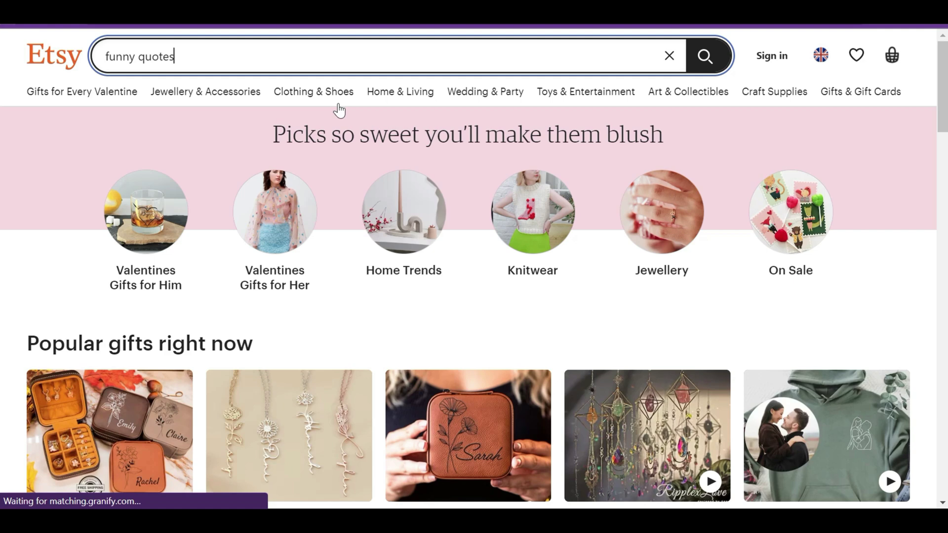
{"action": "key", "text": "Return"}
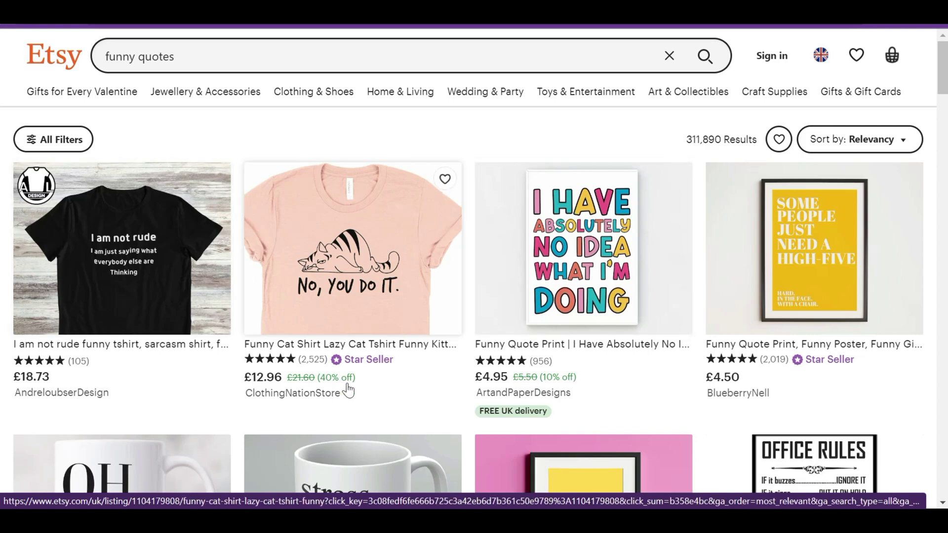
{"action": "scroll", "coordinate": [612, 123], "scroll_direction": "down", "scroll_amount": 5}
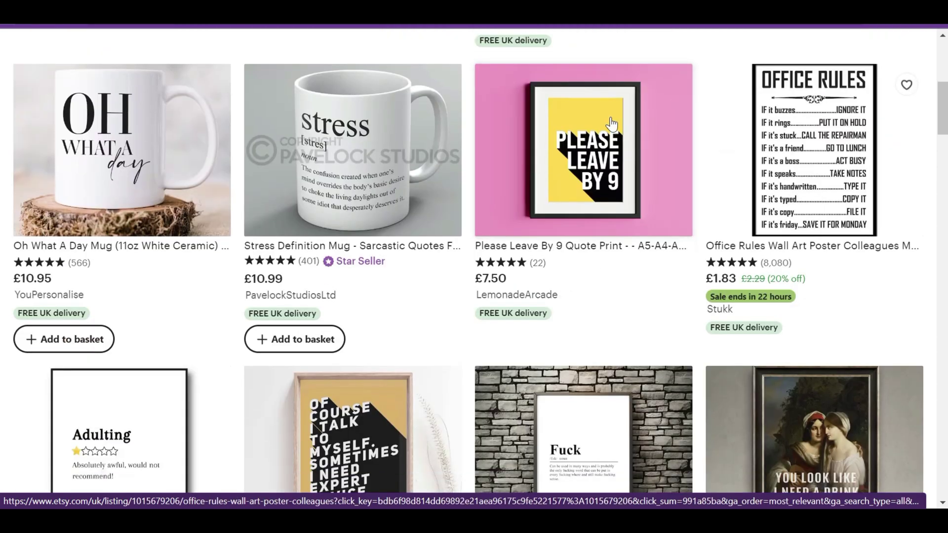
{"action": "scroll", "coordinate": [387, 346], "scroll_direction": "down", "scroll_amount": 3}
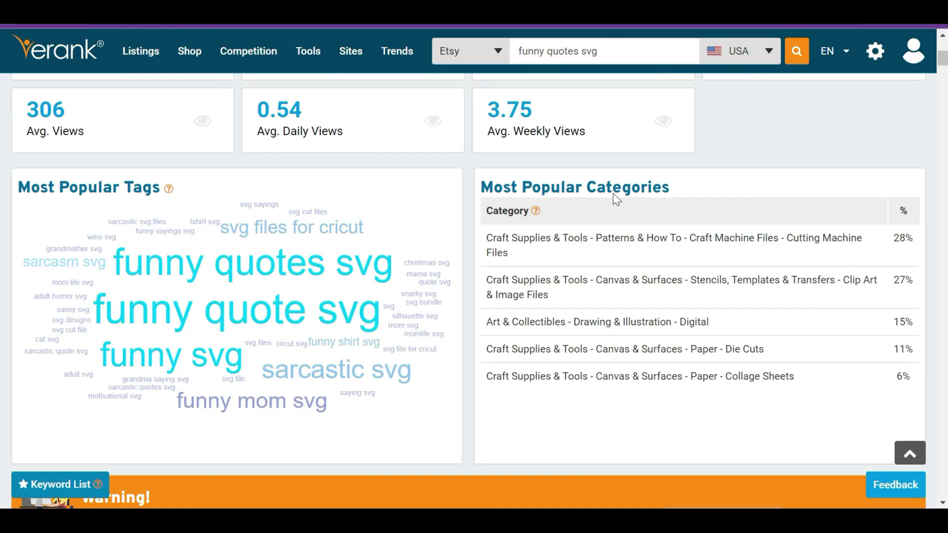
Step: Examine the tags related to "funny quotes svg" for their Etsy competition and search trends
{"action": "scroll", "coordinate": [519, 323], "scroll_direction": "down", "scroll_amount": 8}
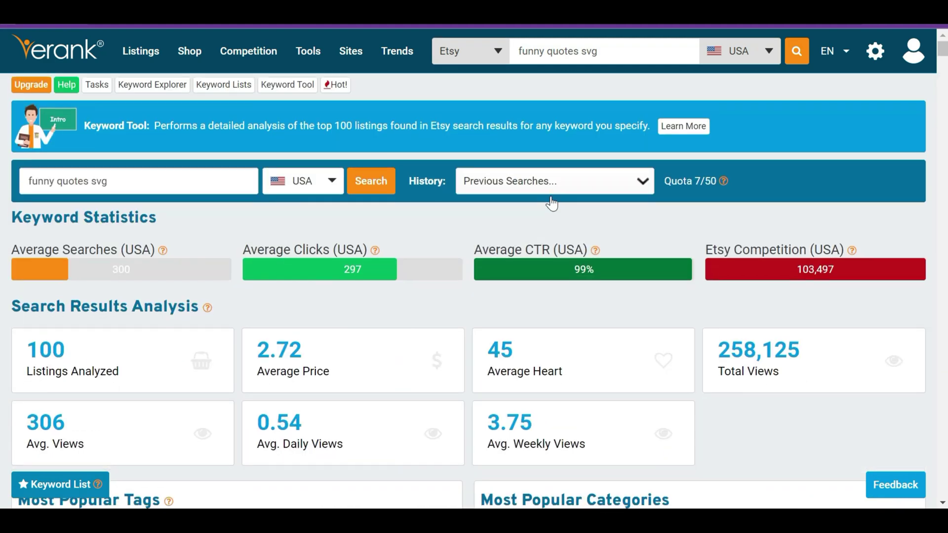
{"action": "scroll", "coordinate": [558, 217], "scroll_direction": "down", "scroll_amount": 8}
{"action": "scroll", "coordinate": [565, 229], "scroll_direction": "down", "scroll_amount": 6}
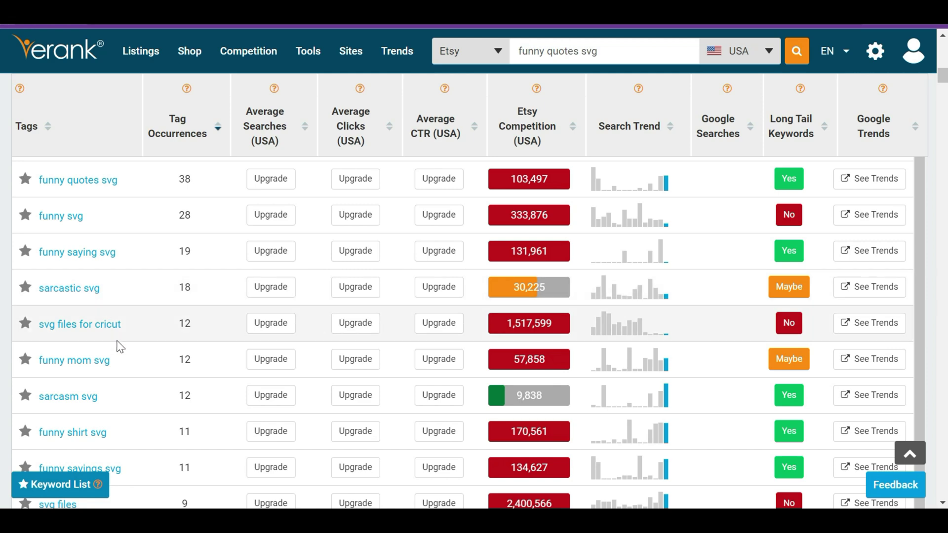
{"action": "scroll", "coordinate": [84, 398], "scroll_direction": "down", "scroll_amount": 1}
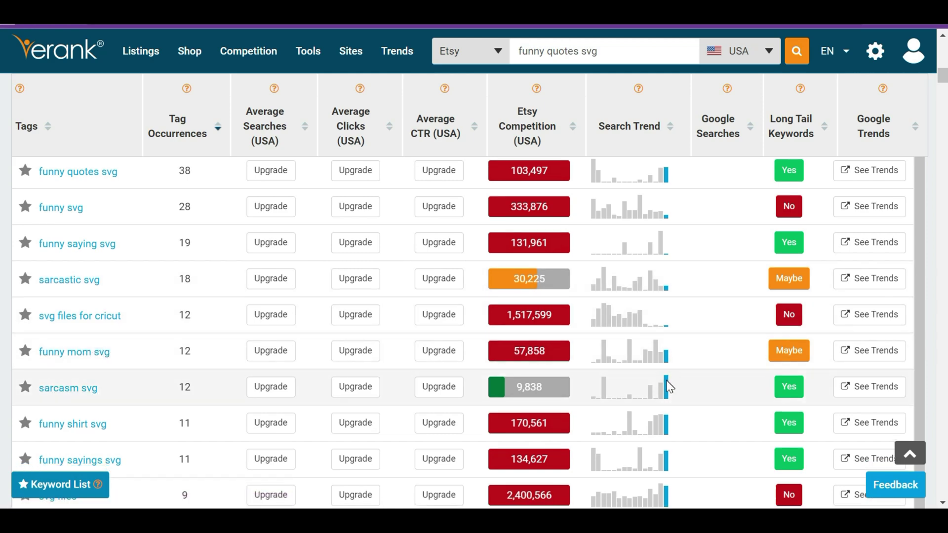
{"action": "mouse_move", "coordinate": [666, 387]}
{"action": "scroll", "coordinate": [641, 346], "scroll_direction": "down", "scroll_amount": 9}
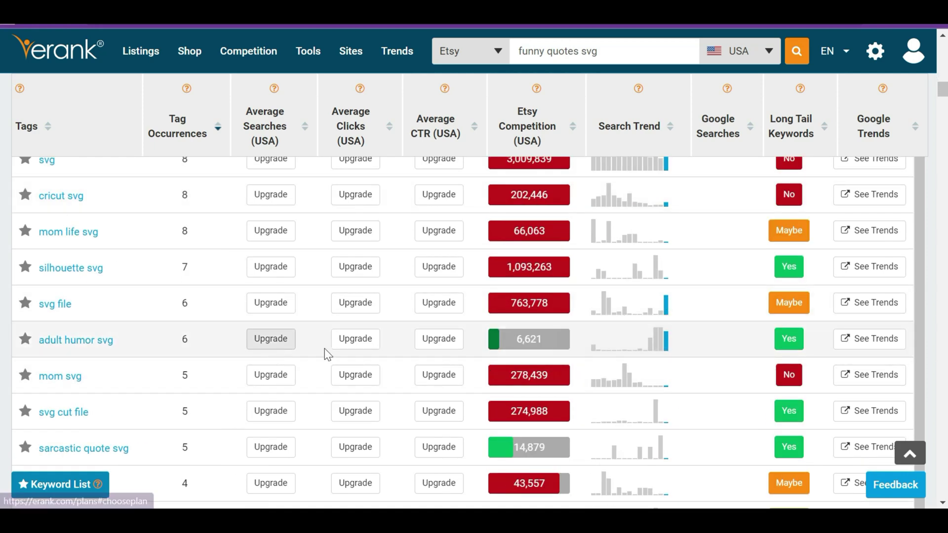
{"action": "scroll", "coordinate": [310, 345], "scroll_direction": "down", "scroll_amount": 6}
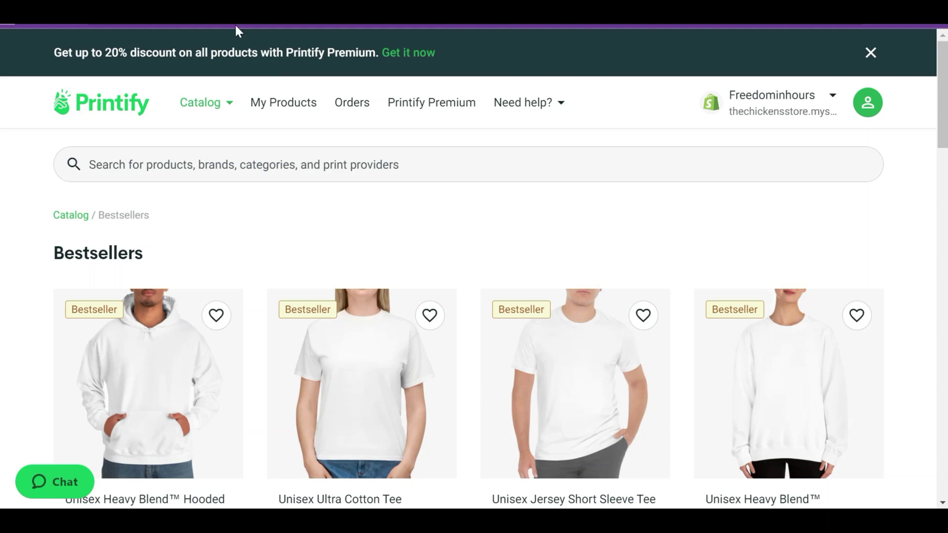
Step: Open Printify's Bestsellers category and look through the shirts, hoodies, socks, stickers and posters with their prices
{"action": "left_click", "coordinate": [219, 105]}
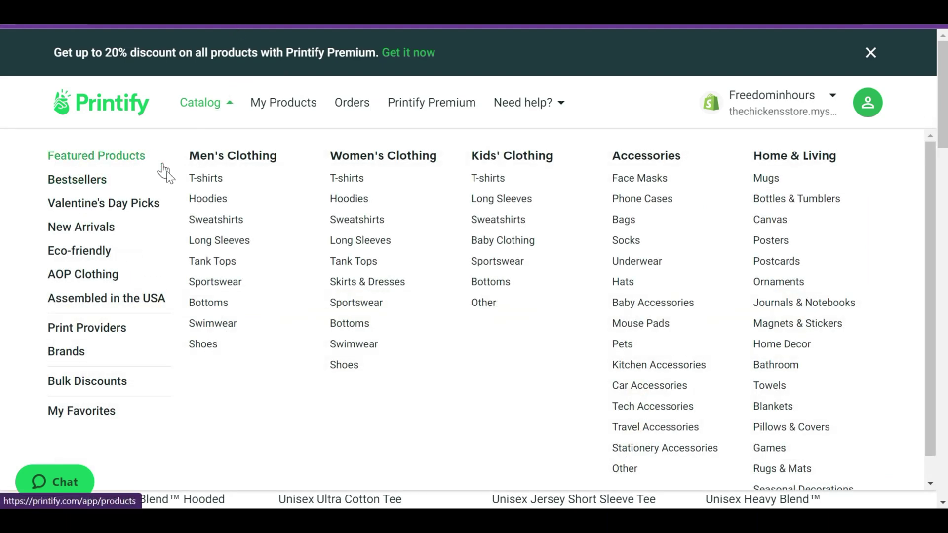
{"action": "left_click", "coordinate": [95, 178]}
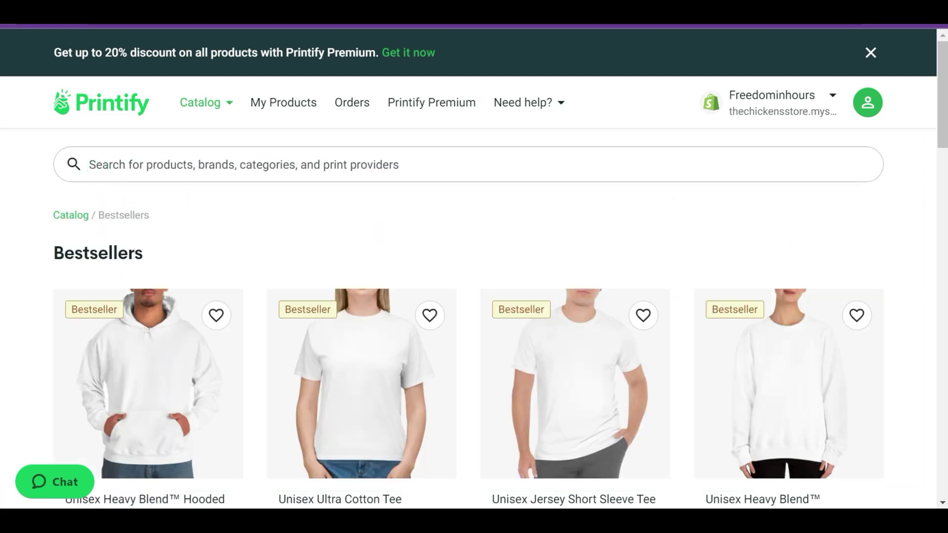
{"action": "scroll", "coordinate": [359, 269], "scroll_direction": "down", "scroll_amount": 4}
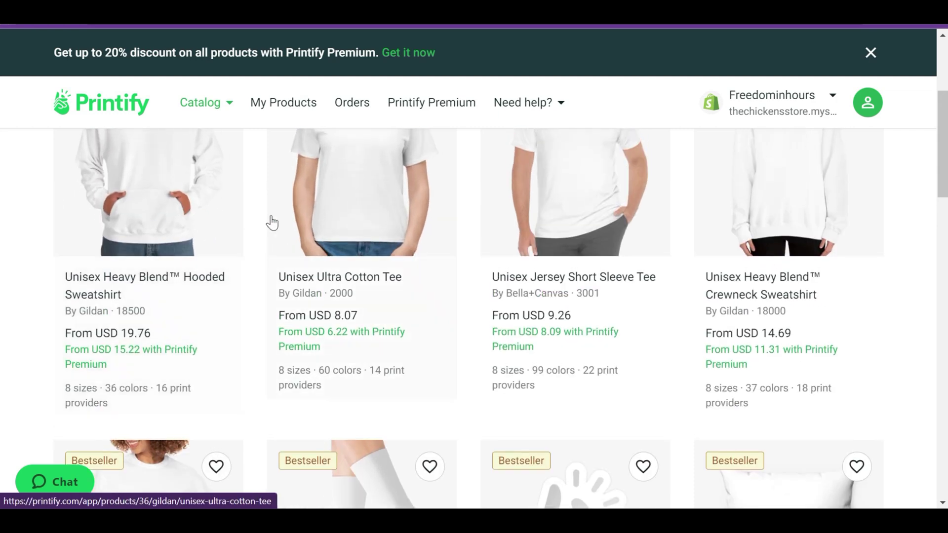
{"action": "scroll", "coordinate": [325, 208], "scroll_direction": "down", "scroll_amount": 2}
{"action": "scroll", "coordinate": [335, 207], "scroll_direction": "up", "scroll_amount": 3}
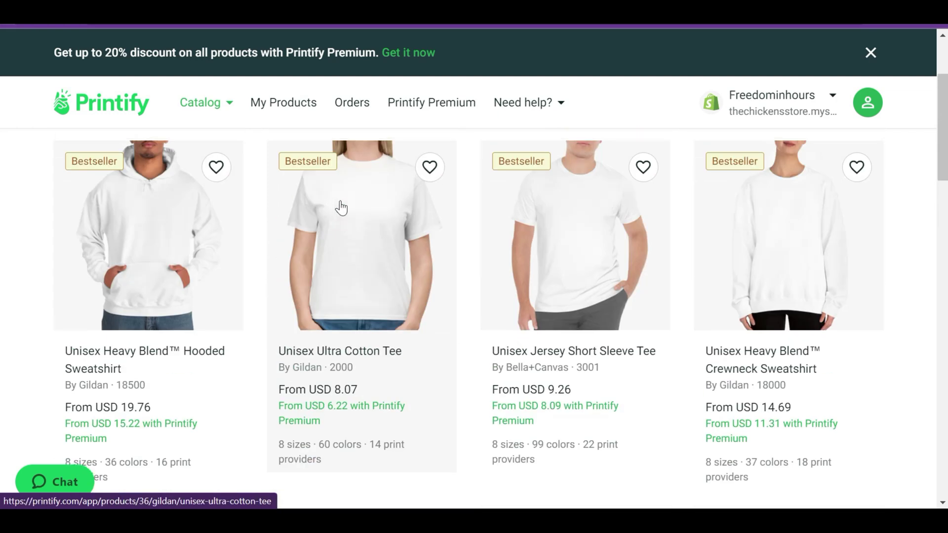
{"action": "scroll", "coordinate": [668, 284], "scroll_direction": "down", "scroll_amount": 6}
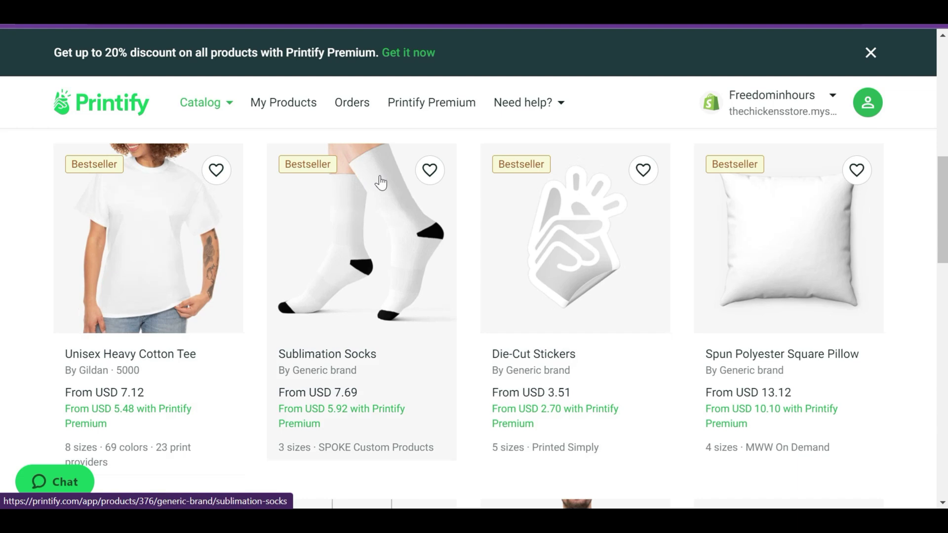
{"action": "scroll", "coordinate": [736, 235], "scroll_direction": "down", "scroll_amount": 5}
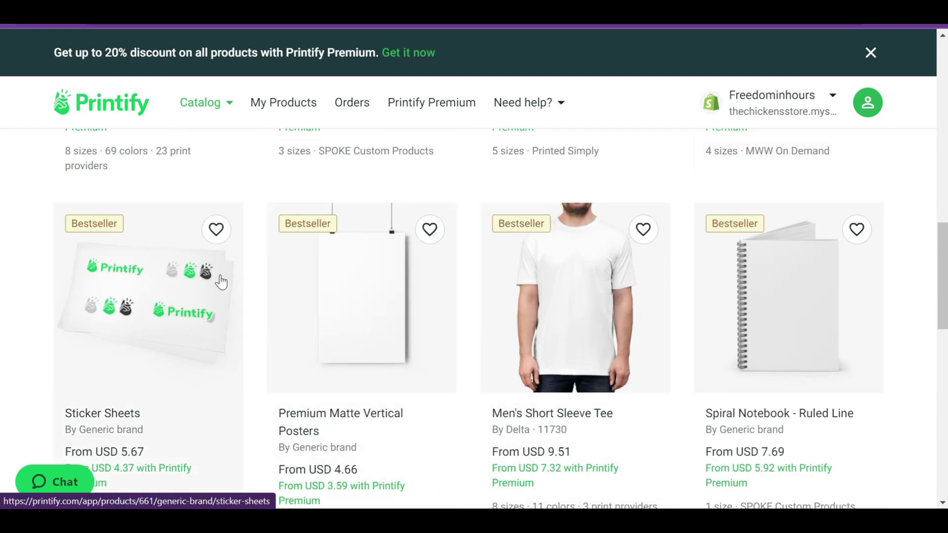
{"action": "scroll", "coordinate": [739, 270], "scroll_direction": "down", "scroll_amount": 2}
{"action": "scroll", "coordinate": [739, 270], "scroll_direction": "down", "scroll_amount": 2}
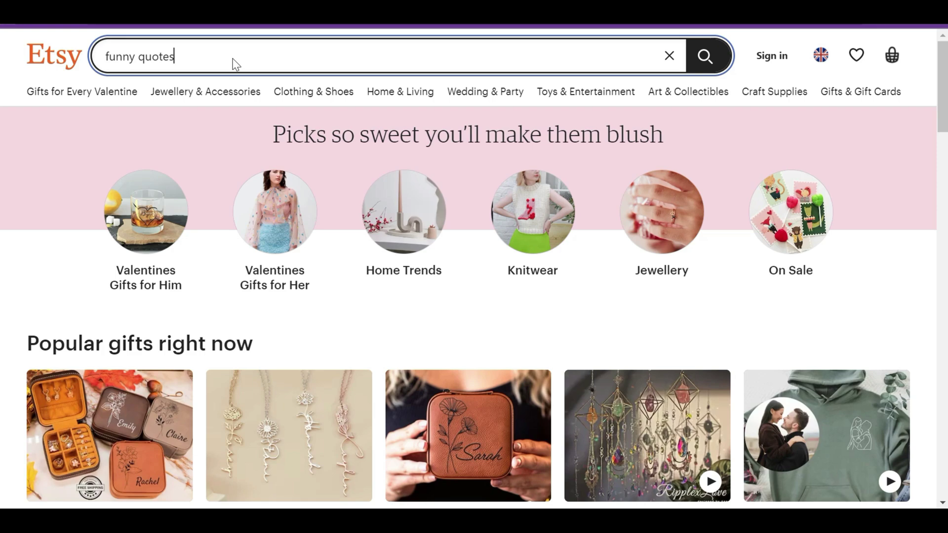
Step: Search Etsy for "funny quotes" and browse the listings for product ideas, then return to the poster among Printify's bestsellers
{"action": "key", "text": "Return"}
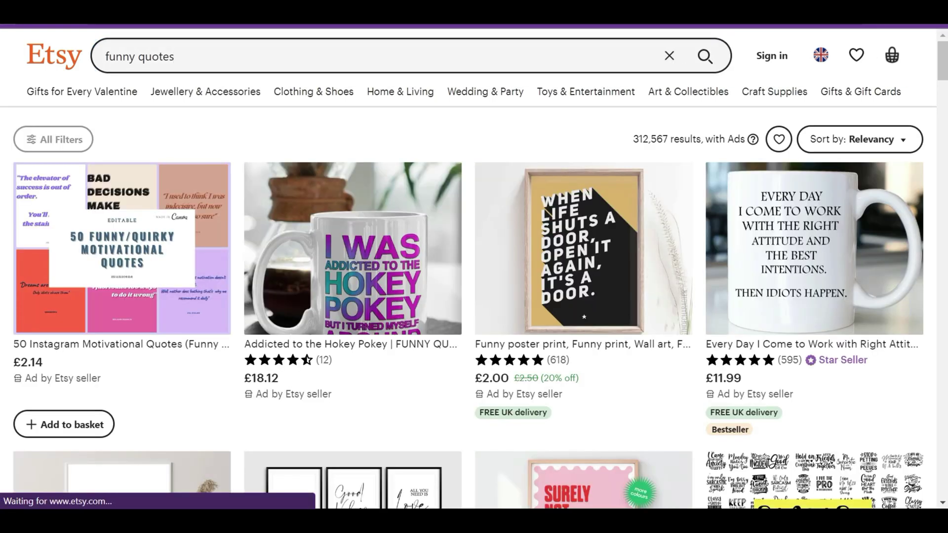
{"action": "scroll", "coordinate": [740, 217], "scroll_direction": "down", "scroll_amount": 3}
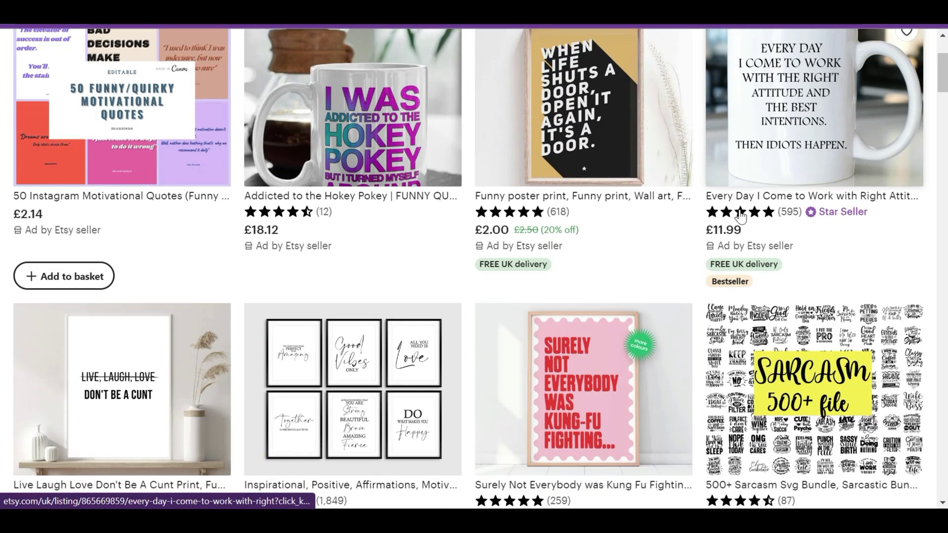
{"action": "scroll", "coordinate": [741, 217], "scroll_direction": "down", "scroll_amount": 3}
{"action": "scroll", "coordinate": [408, 222], "scroll_direction": "down", "scroll_amount": 3}
{"action": "scroll", "coordinate": [412, 177], "scroll_direction": "up", "scroll_amount": 1}
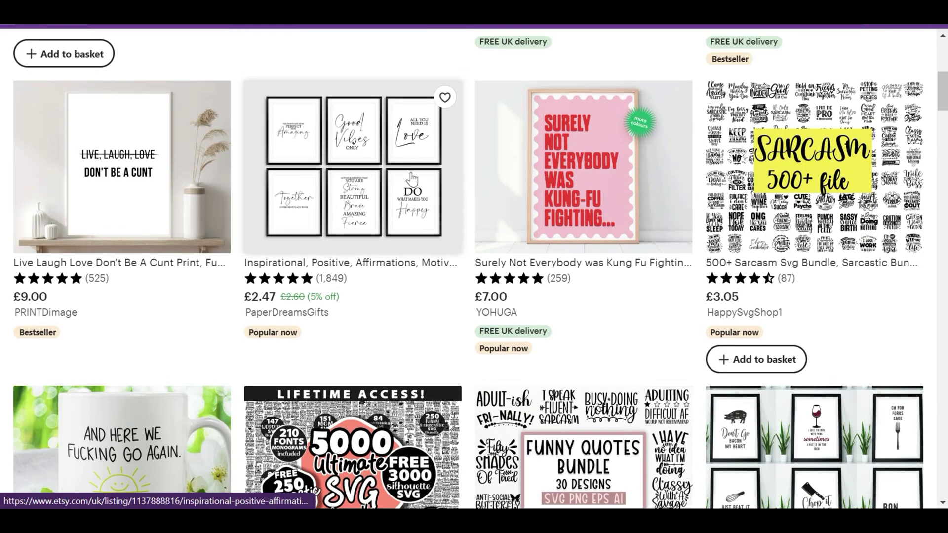
{"action": "scroll", "coordinate": [375, 205], "scroll_direction": "down", "scroll_amount": 6}
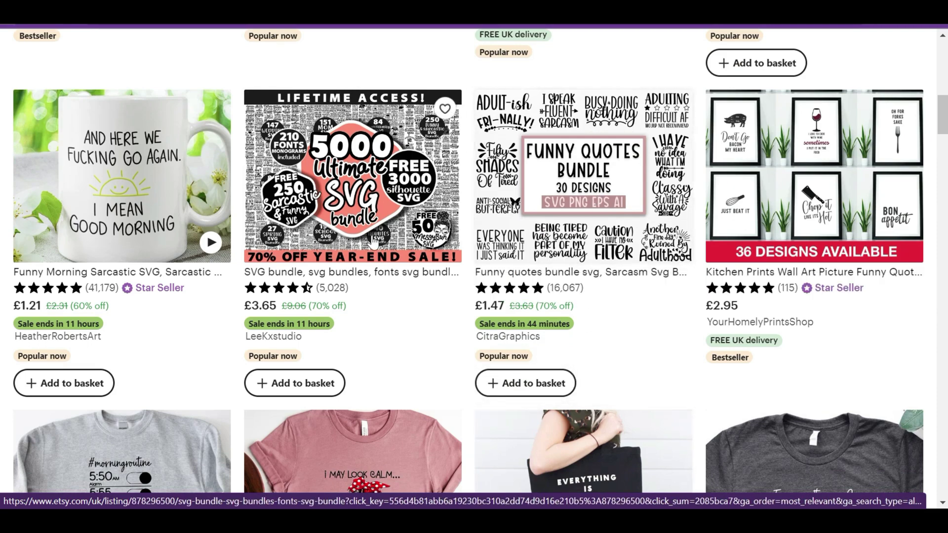
{"action": "scroll", "coordinate": [370, 233], "scroll_direction": "down", "scroll_amount": 3}
{"action": "scroll", "coordinate": [375, 238], "scroll_direction": "up", "scroll_amount": 1}
{"action": "scroll", "coordinate": [375, 237], "scroll_direction": "down", "scroll_amount": 3}
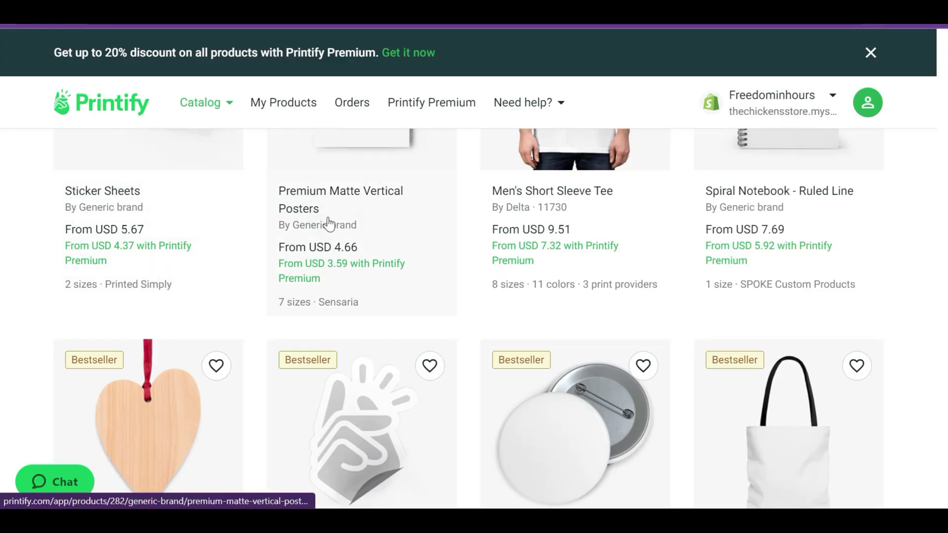
{"action": "scroll", "coordinate": [347, 235], "scroll_direction": "down", "scroll_amount": 1}
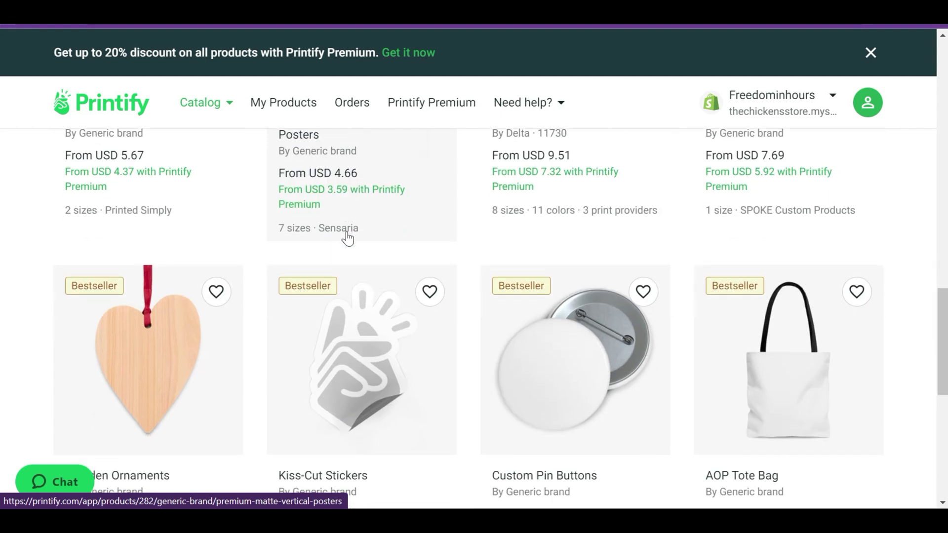
{"action": "scroll", "coordinate": [346, 243], "scroll_direction": "up", "scroll_amount": 1}
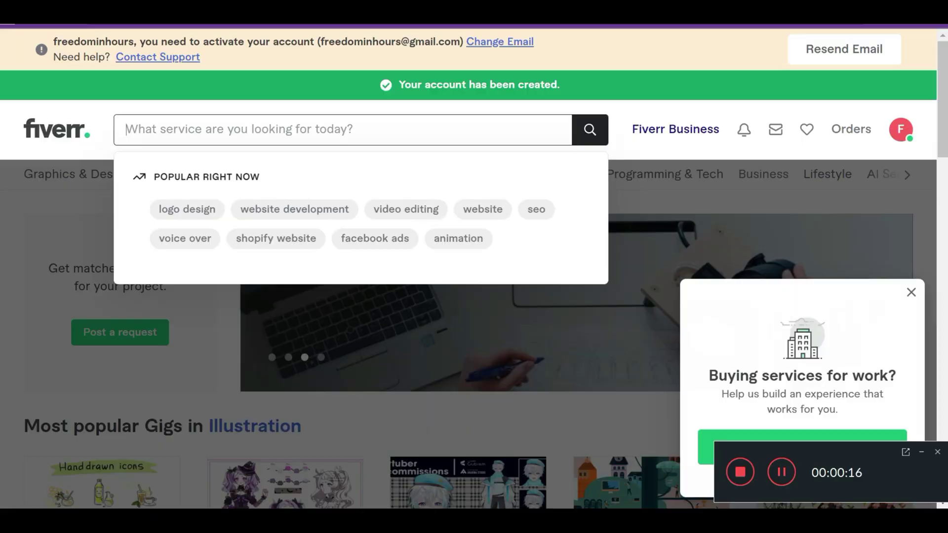
Step: Switch to Fiverr, search for "t shirt design" and compare the designers' services, ratings and starting prices
{"action": "type", "text": "t s"}
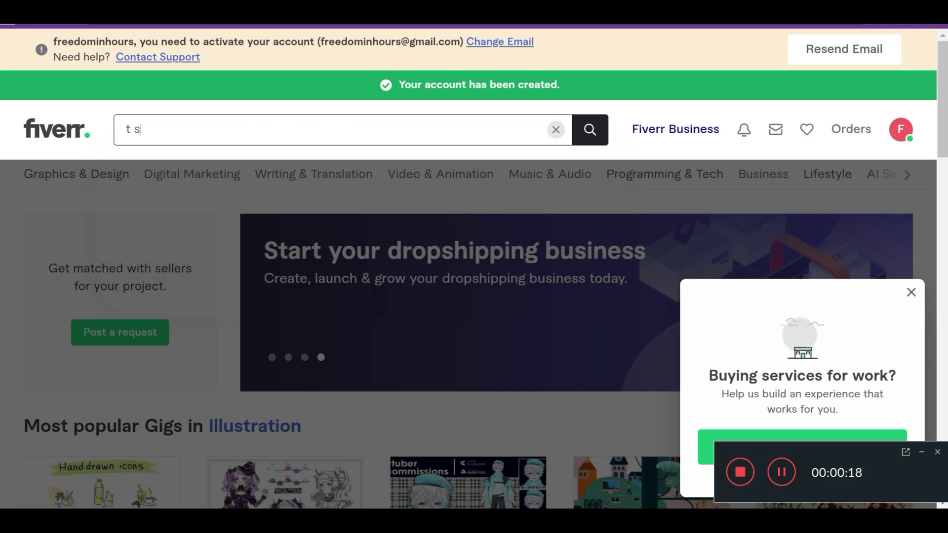
{"action": "type", "text": "hirt design"}
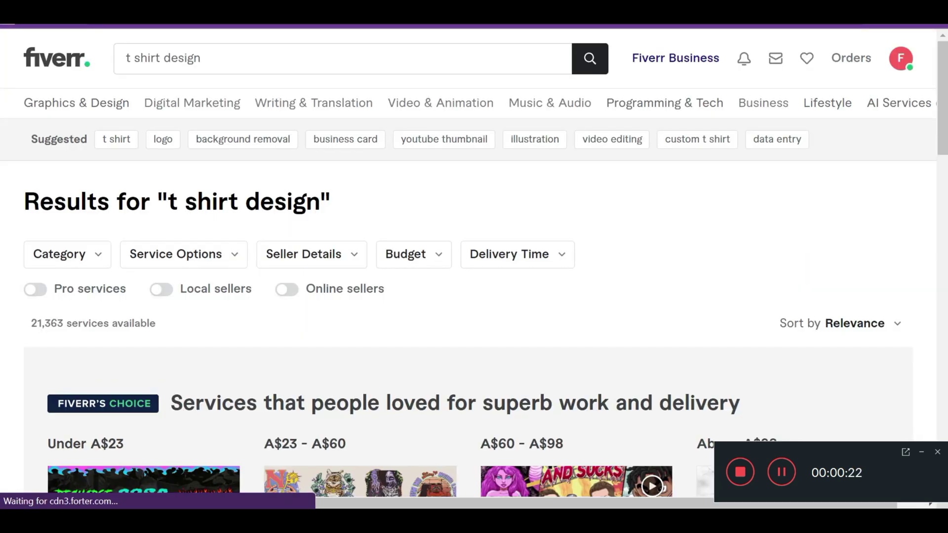
{"action": "scroll", "coordinate": [583, 293], "scroll_direction": "down", "scroll_amount": 5}
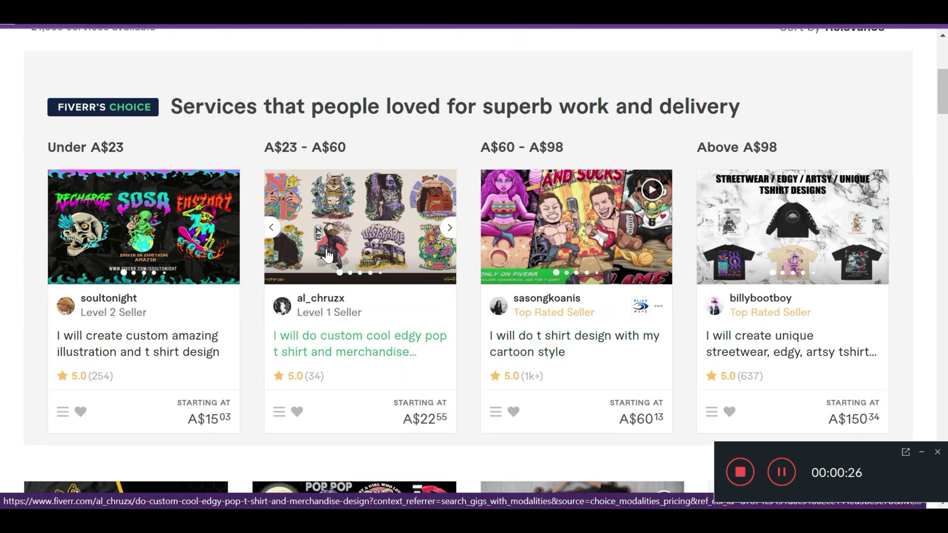
{"action": "scroll", "coordinate": [637, 271], "scroll_direction": "down", "scroll_amount": 5}
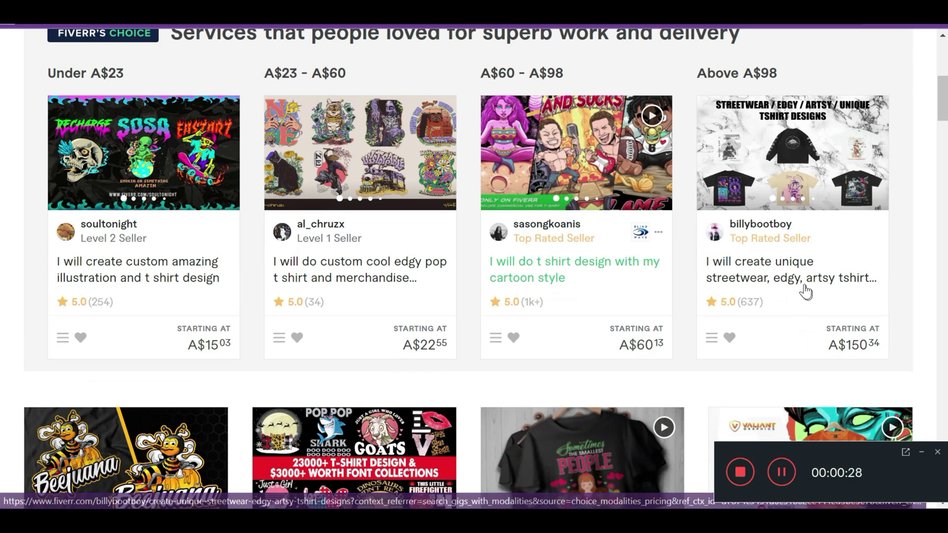
{"action": "scroll", "coordinate": [640, 241], "scroll_direction": "down", "scroll_amount": 2}
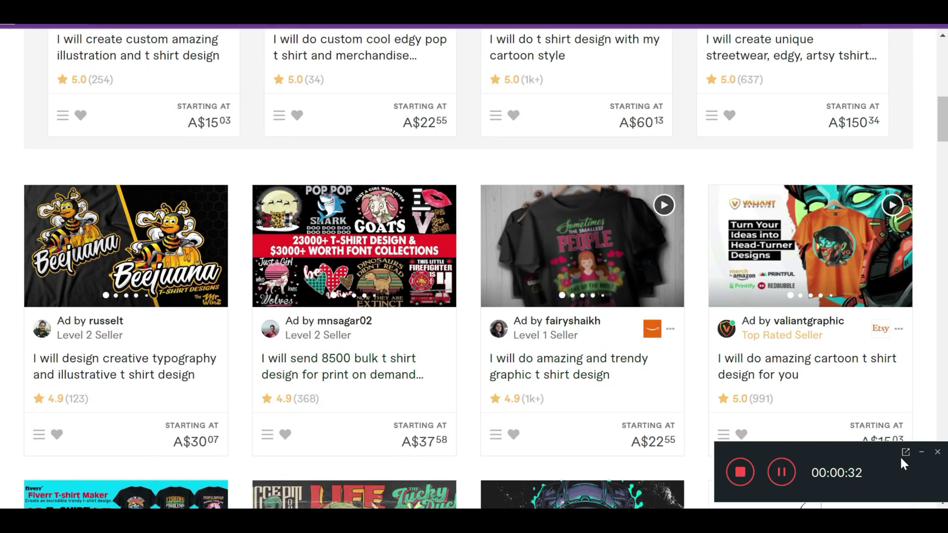
{"action": "left_click", "coordinate": [921, 453]}
{"action": "scroll", "coordinate": [715, 385], "scroll_direction": "down", "scroll_amount": 6}
{"action": "scroll", "coordinate": [598, 317], "scroll_direction": "up", "scroll_amount": 9}
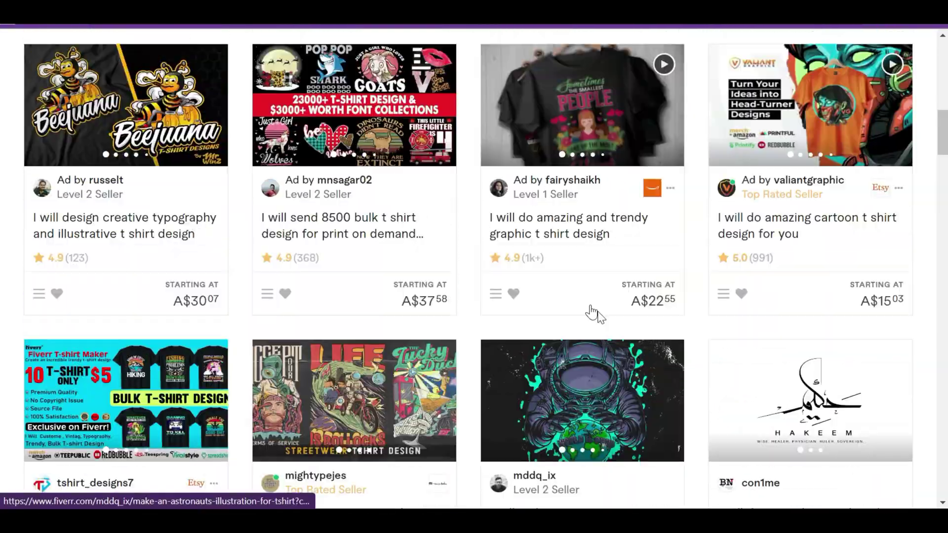
{"action": "scroll", "coordinate": [504, 285], "scroll_direction": "up", "scroll_amount": 7}
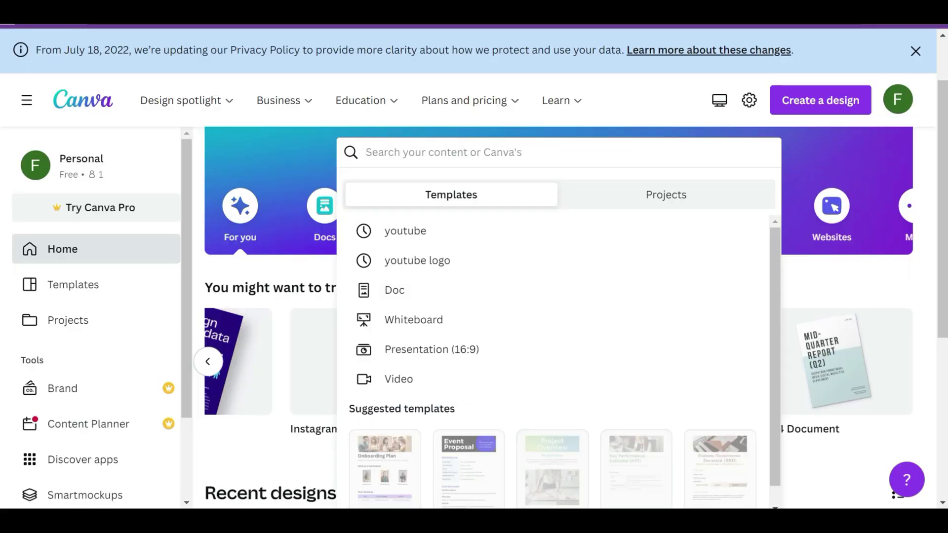
Step: Switch to Canva, search for "t shirt" templates and browse the designs for inspiration
{"action": "type", "text": "t shir"}
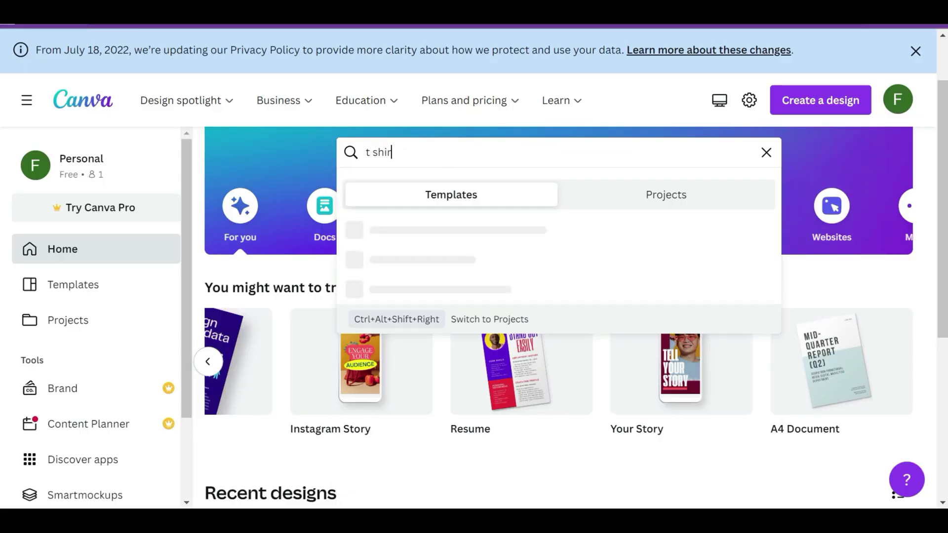
{"action": "type", "text": "t"}
{"action": "key", "text": "Return"}
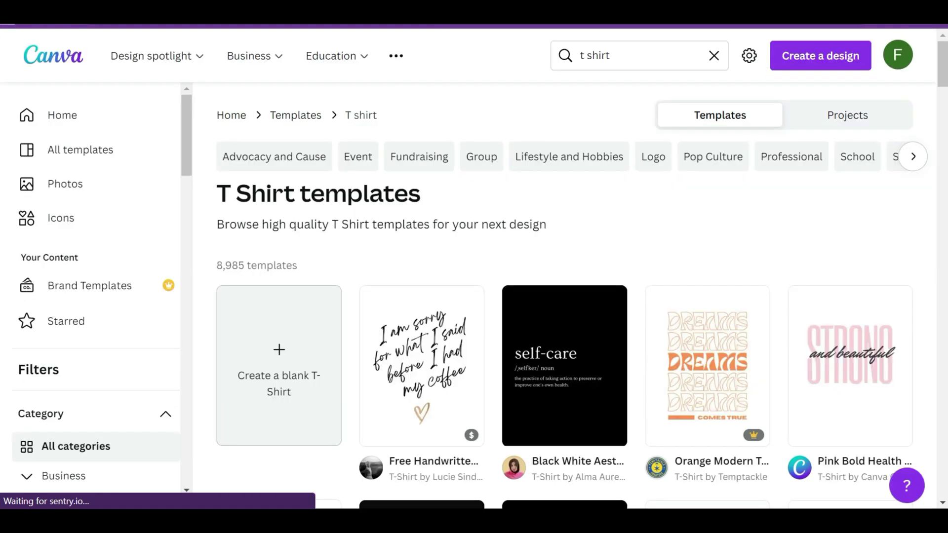
{"action": "scroll", "coordinate": [479, 310], "scroll_direction": "down", "scroll_amount": 8}
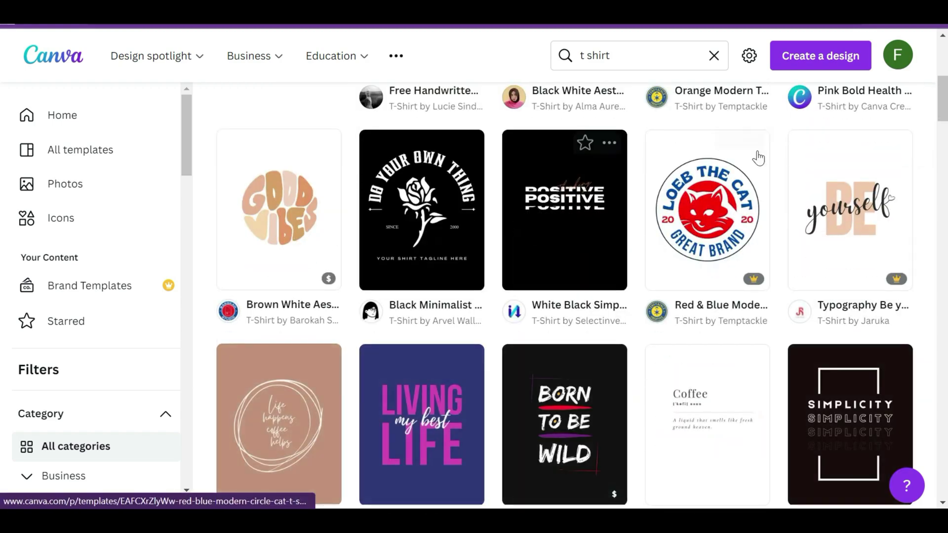
{"action": "scroll", "coordinate": [759, 209], "scroll_direction": "down", "scroll_amount": 8}
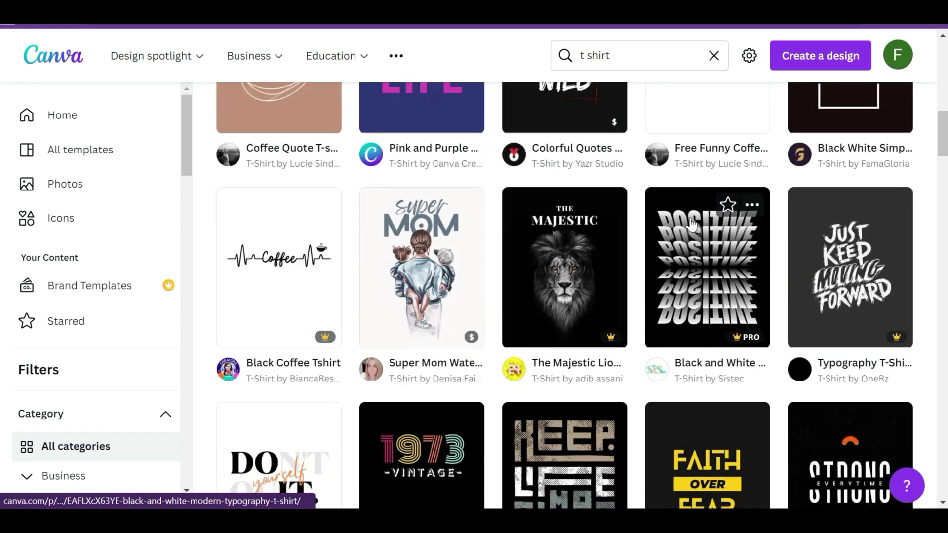
{"action": "scroll", "coordinate": [679, 231], "scroll_direction": "down", "scroll_amount": 8}
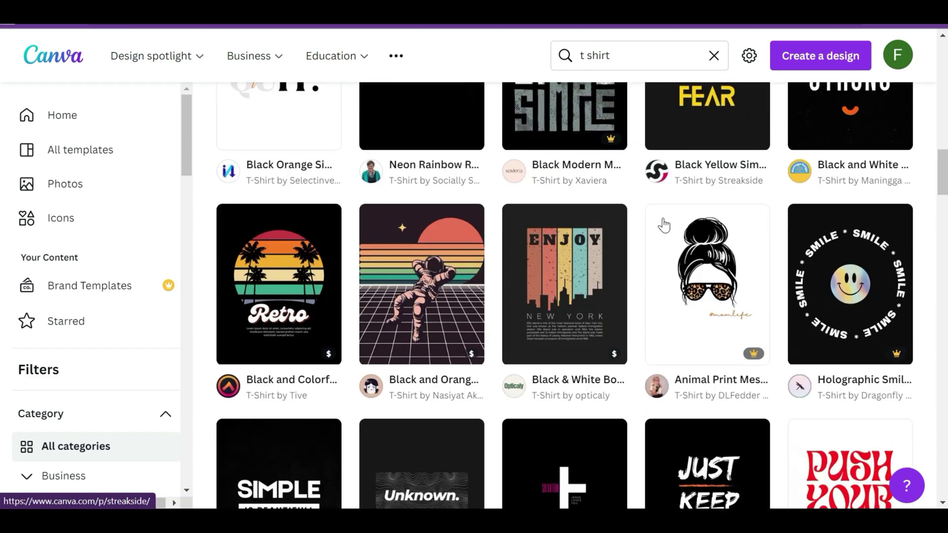
{"action": "scroll", "coordinate": [652, 220], "scroll_direction": "down", "scroll_amount": 6}
{"action": "scroll", "coordinate": [650, 220], "scroll_direction": "up", "scroll_amount": 2}
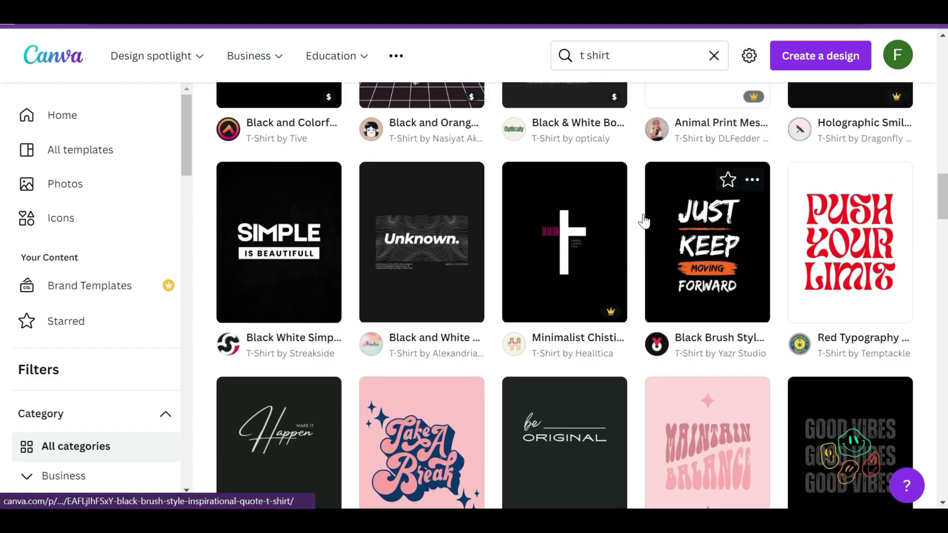
{"action": "scroll", "coordinate": [302, 290], "scroll_direction": "down", "scroll_amount": 3}
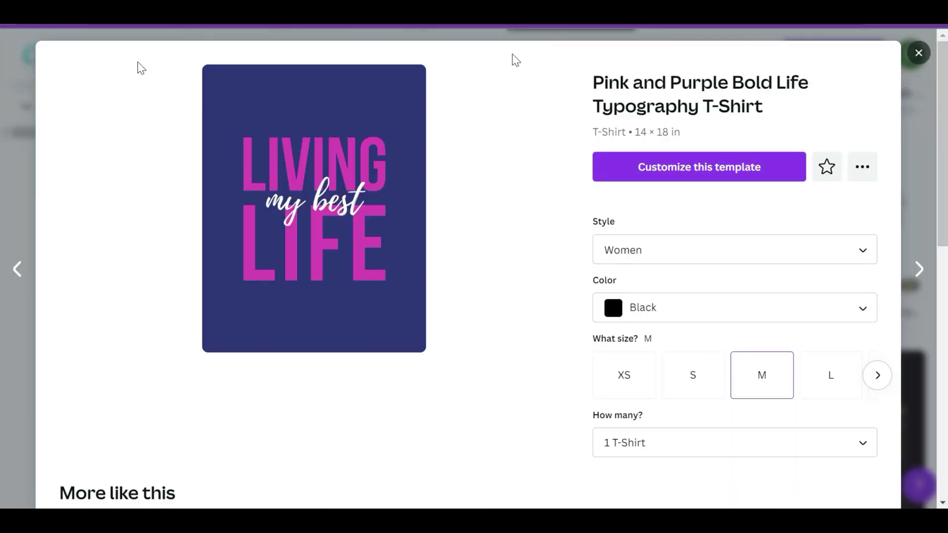
Step: Open the Pink and Purple Bold Life Typography T-Shirt template and start customizing it
{"action": "left_click", "coordinate": [918, 53]}
{"action": "scroll", "coordinate": [642, 222], "scroll_direction": "down", "scroll_amount": 1}
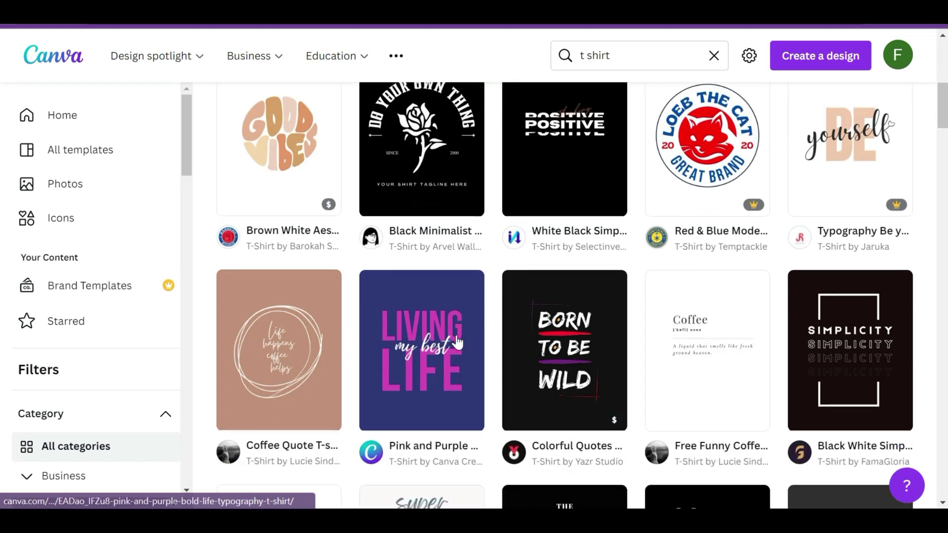
{"action": "left_click", "coordinate": [455, 337]}
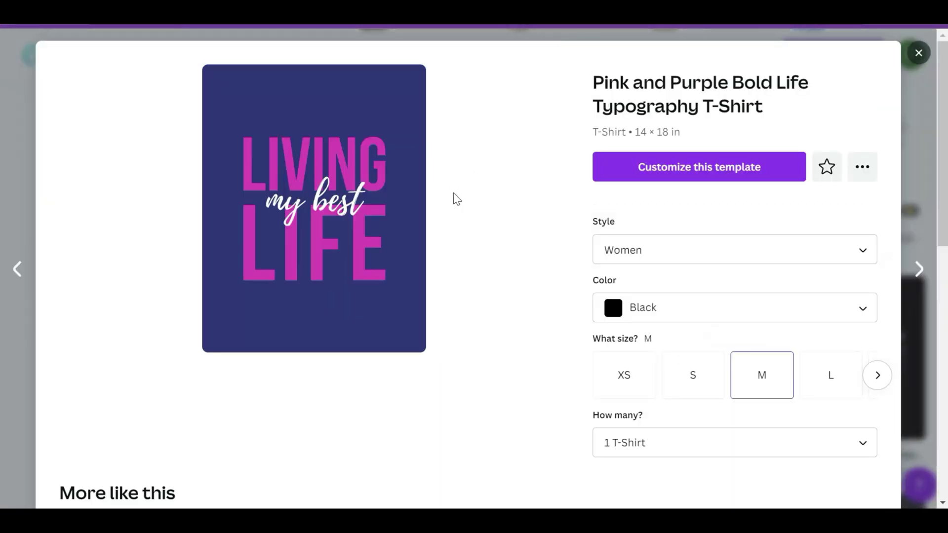
{"action": "left_click", "coordinate": [725, 178]}
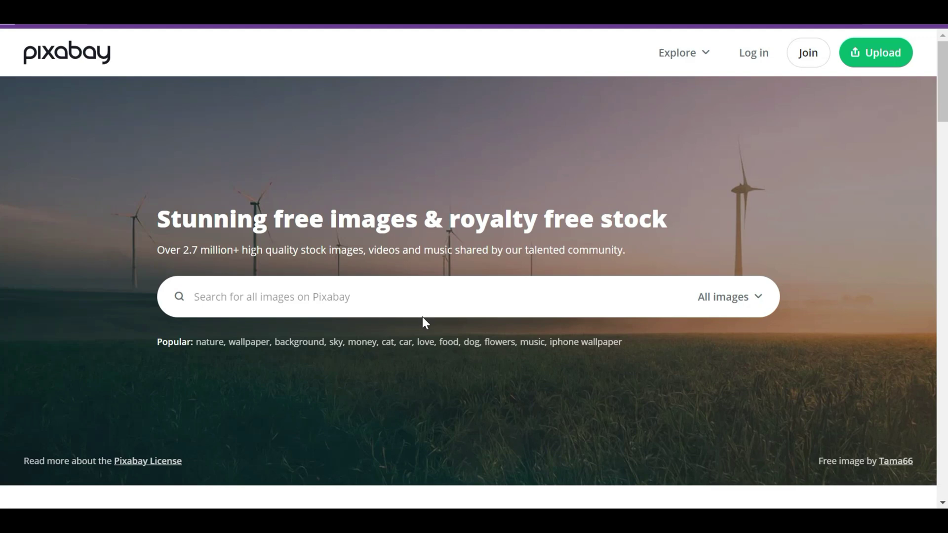
Step: Switch to Pixabay, search for "funny pic" and browse the images for design material
{"action": "left_click", "coordinate": [418, 297]}
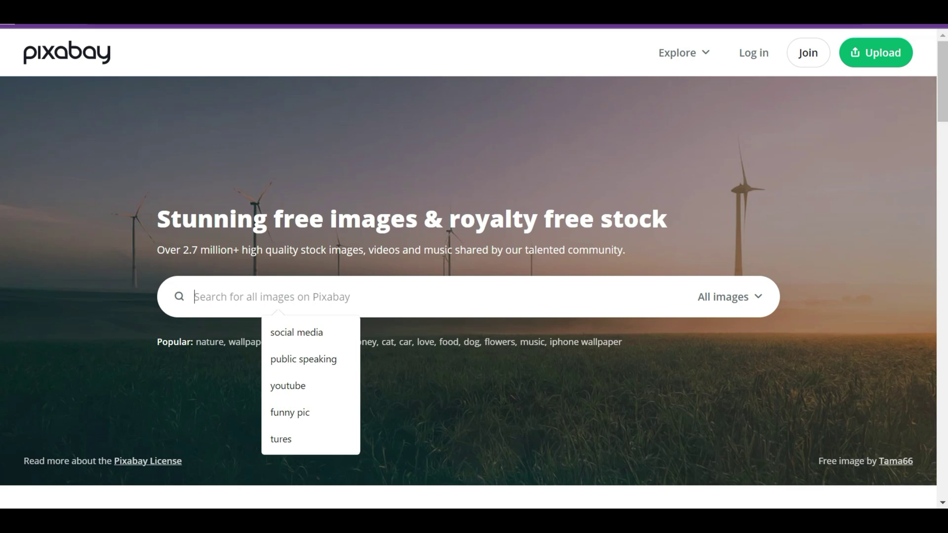
{"action": "type", "text": "funny pic"}
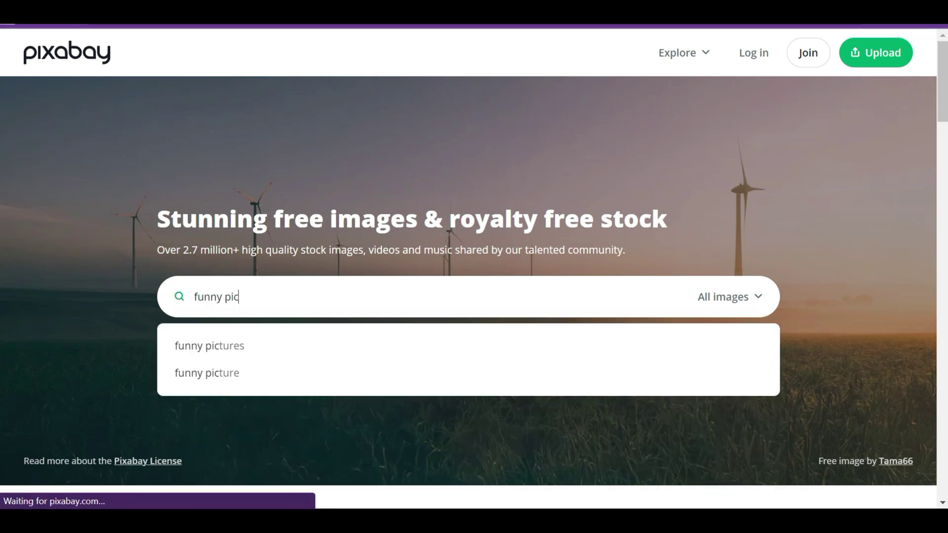
{"action": "scroll", "coordinate": [469, 190], "scroll_direction": "down", "scroll_amount": 5}
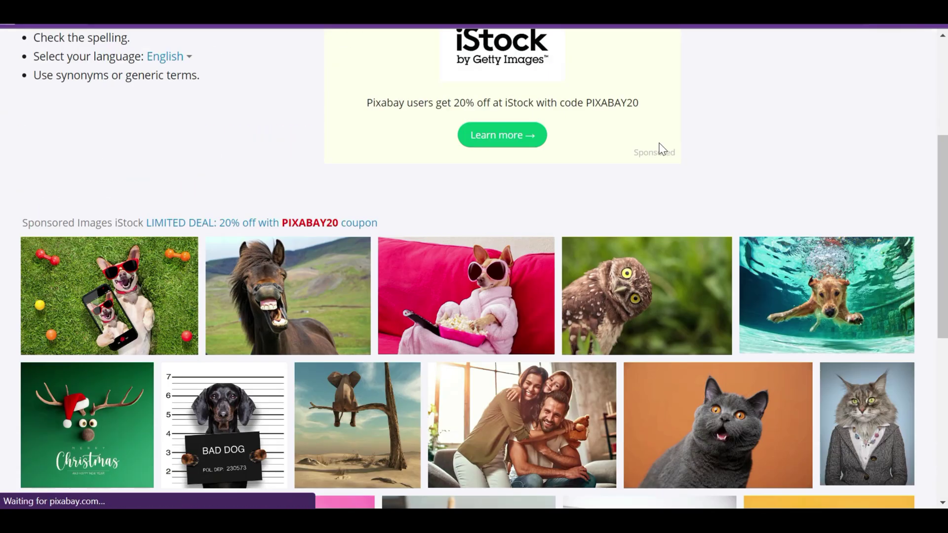
{"action": "scroll", "coordinate": [886, 241], "scroll_direction": "down", "scroll_amount": 7}
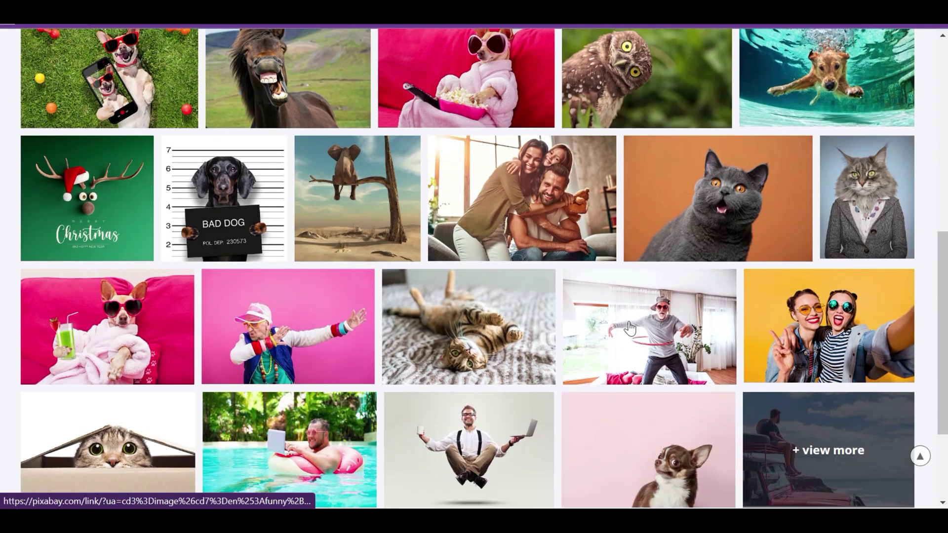
Step: Open the sponsored stock photo of the dog taking a selfie to check its price, and return to the Pixabay results
{"action": "scroll", "coordinate": [339, 247], "scroll_direction": "up", "scroll_amount": 3}
{"action": "scroll", "coordinate": [379, 267], "scroll_direction": "up", "scroll_amount": 3}
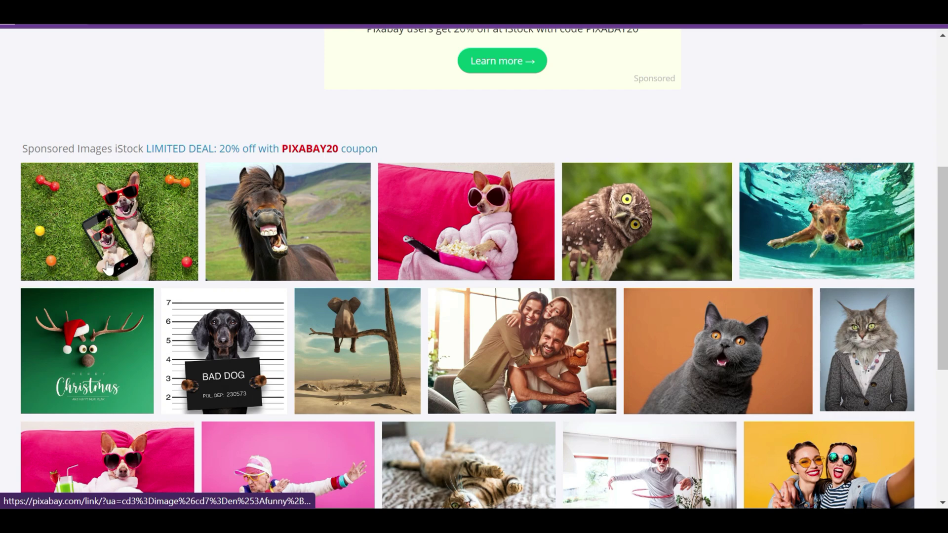
{"action": "left_click", "coordinate": [131, 221]}
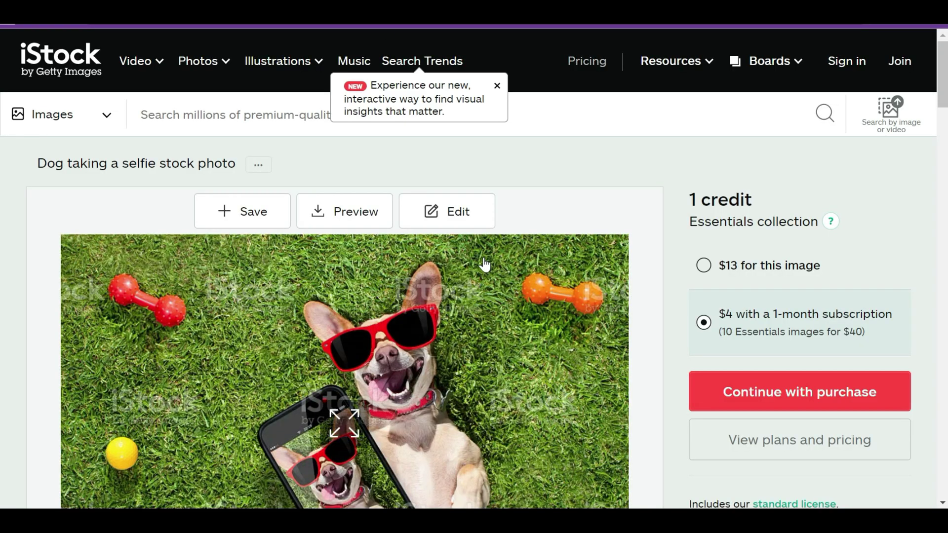
{"action": "key", "text": "alt+Left"}
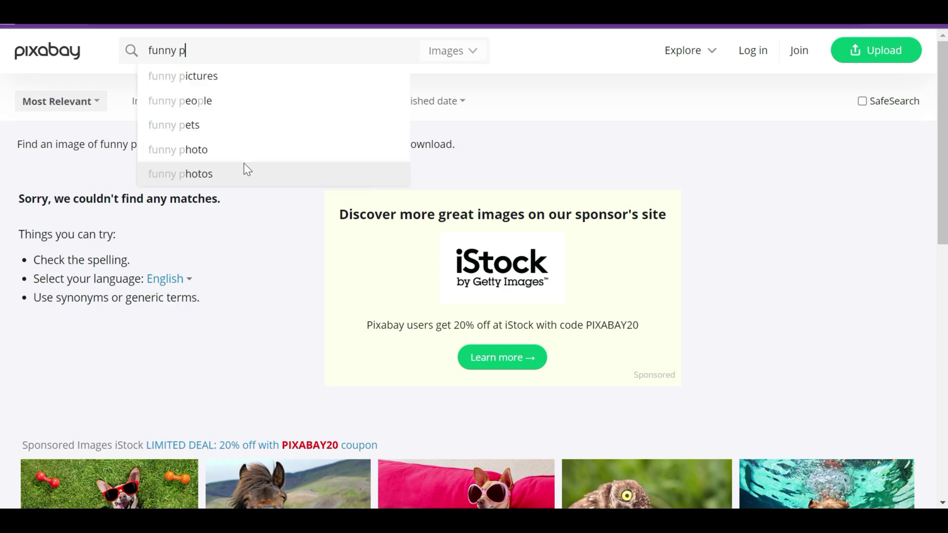
Step: Search Pixabay for "funny pictures" and open the photo of the sparrow perched on a coffee cup in front of a cat
{"action": "left_click", "coordinate": [231, 75]}
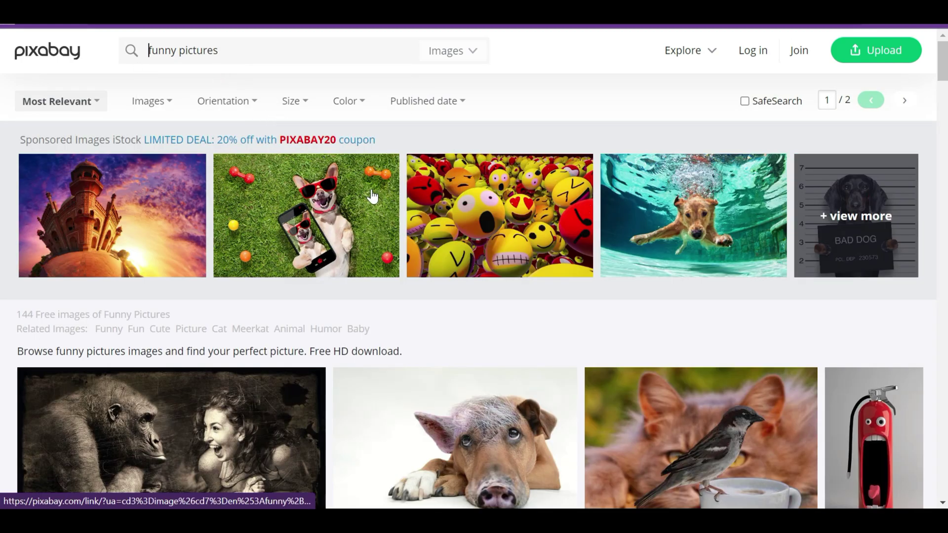
{"action": "scroll", "coordinate": [442, 256], "scroll_direction": "down", "scroll_amount": 5}
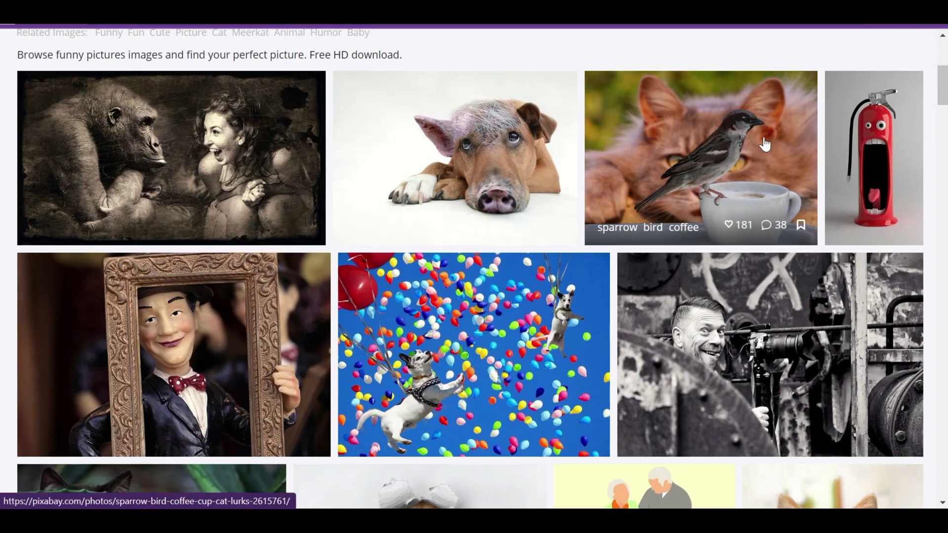
{"action": "left_click", "coordinate": [765, 144]}
{"action": "scroll", "coordinate": [394, 208], "scroll_direction": "down", "scroll_amount": 2}
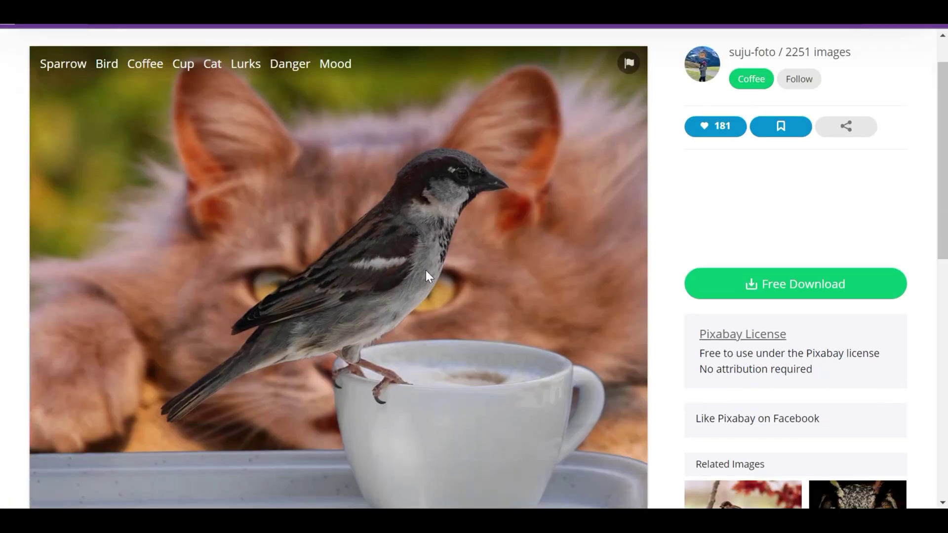
Step: Download the sparrow photo as a 1920×1440 JPG, completing the robot check
{"action": "left_click", "coordinate": [824, 261]}
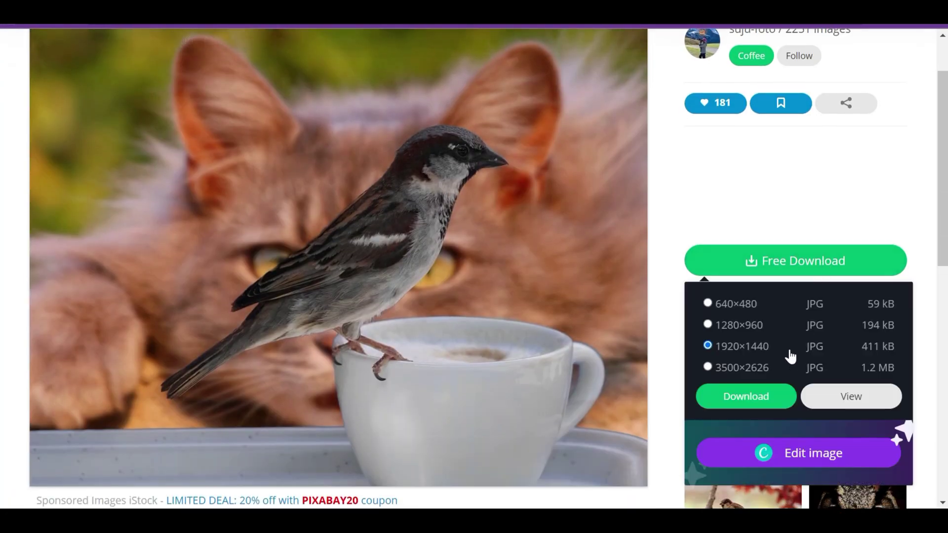
{"action": "left_click", "coordinate": [763, 403]}
{"action": "left_click", "coordinate": [394, 296]}
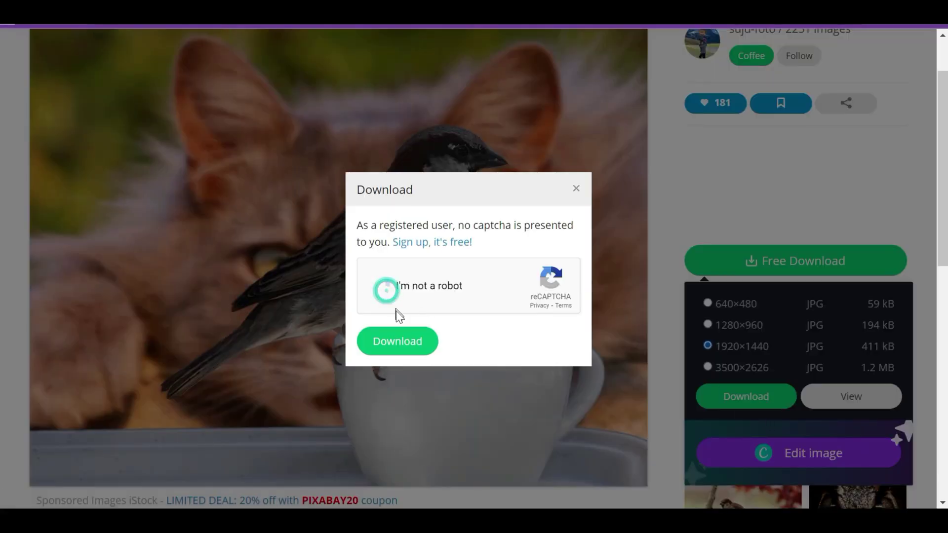
{"action": "left_click", "coordinate": [398, 340]}
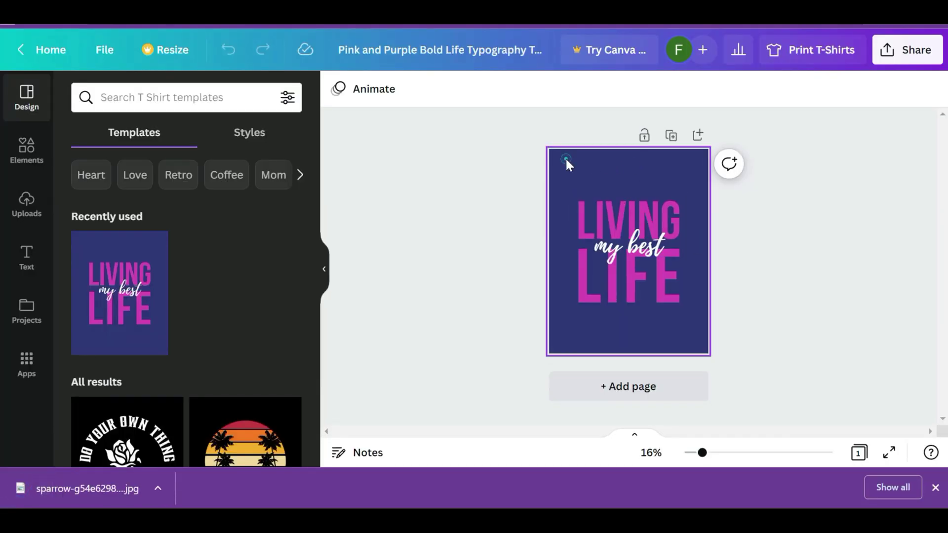
Step: Switch to Canva, remove the T-shirt template's dark blue background and upload the downloaded sparrow photo
{"action": "left_click", "coordinate": [566, 159]}
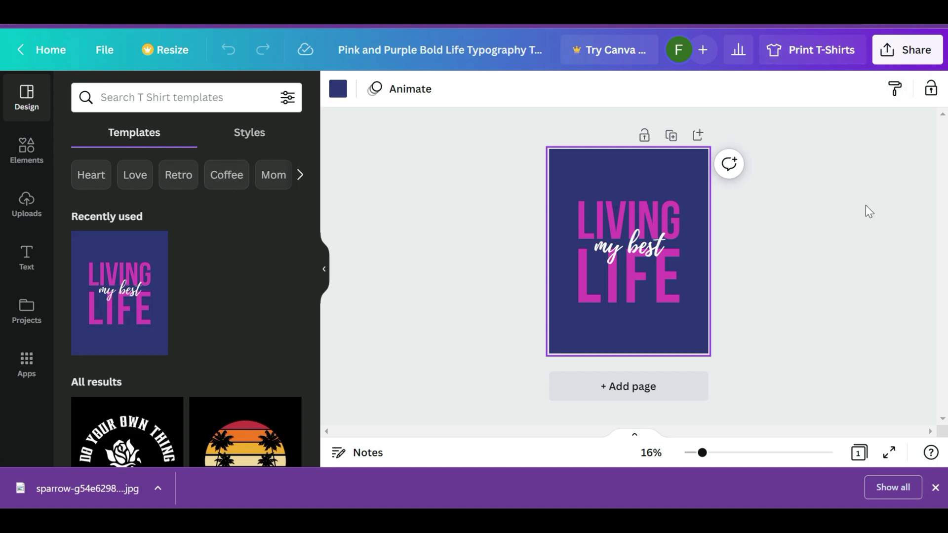
{"action": "key", "text": "Delete"}
{"action": "left_click", "coordinate": [28, 205]}
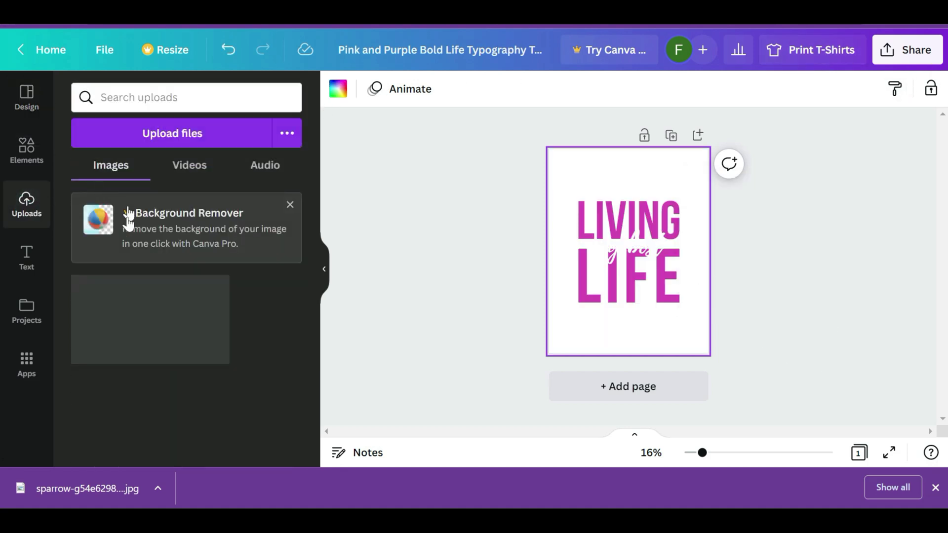
{"action": "left_click", "coordinate": [178, 168]}
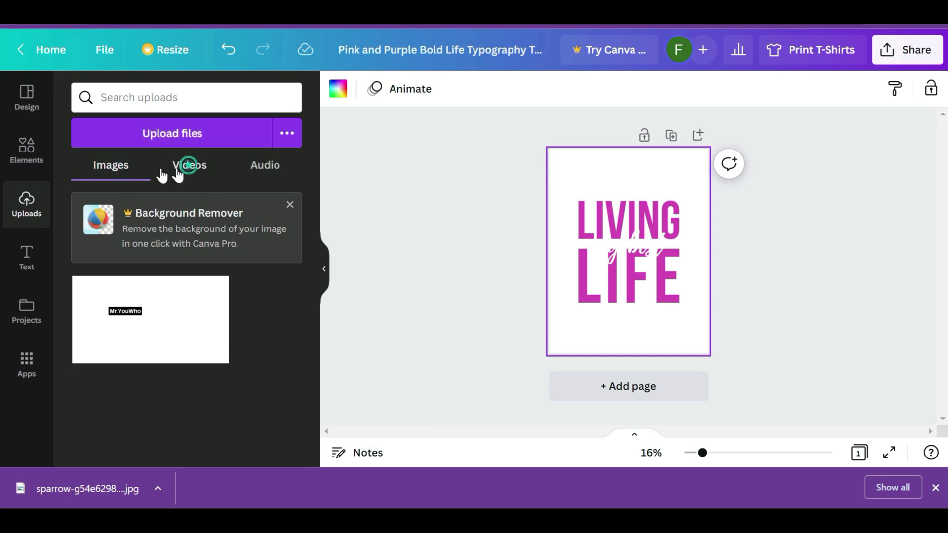
{"action": "left_click", "coordinate": [187, 134]}
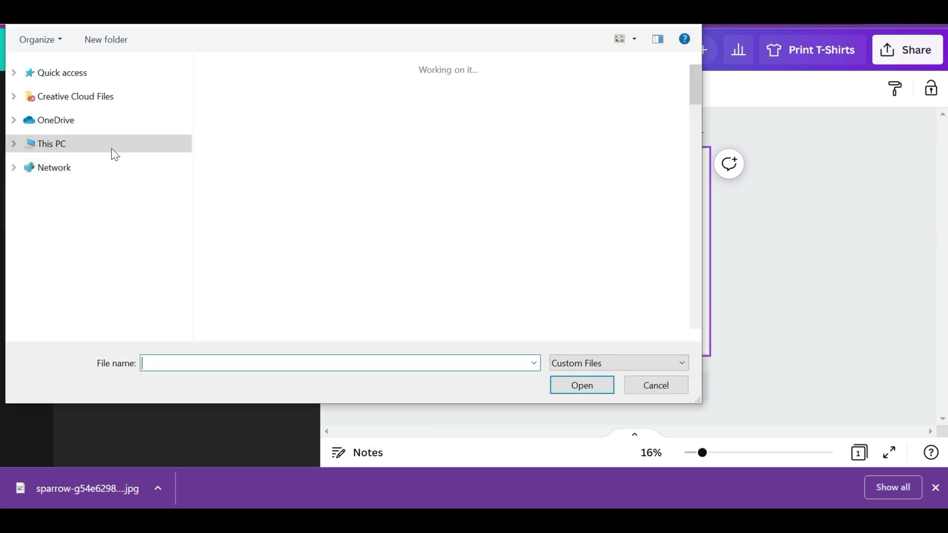
{"action": "double_click", "coordinate": [256, 114]}
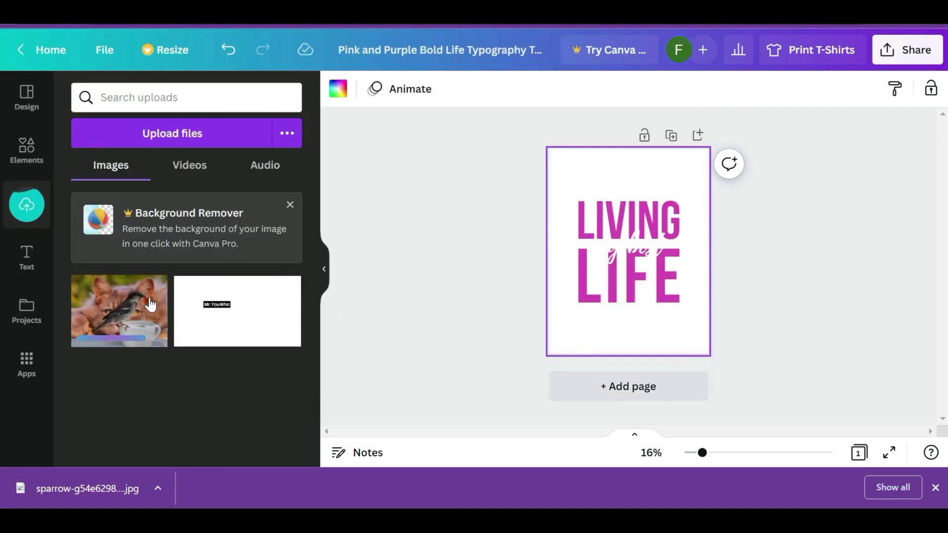
Step: Place the sparrow photo behind the "LIVING my best LIFE" text and enlarge it to cover the whole page
{"action": "left_click", "coordinate": [151, 304]}
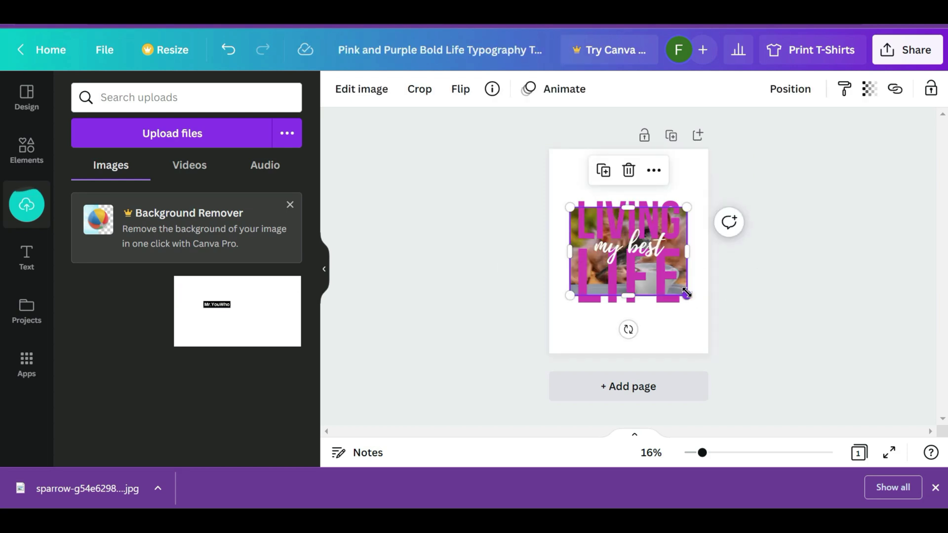
{"action": "left_click_drag", "start_coordinate": [687, 295], "coordinate": [715, 317]}
{"action": "left_click_drag", "start_coordinate": [569, 208], "coordinate": [522, 168]}
{"action": "left_click_drag", "start_coordinate": [618, 169], "coordinate": [629, 149]}
{"action": "left_click_drag", "start_coordinate": [618, 319], "coordinate": [623, 353]}
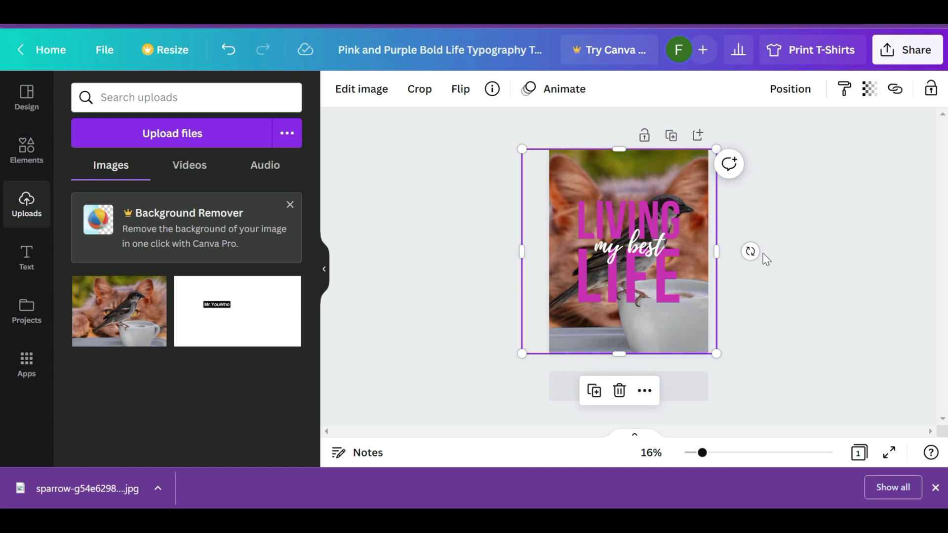
{"action": "left_click", "coordinate": [870, 229]}
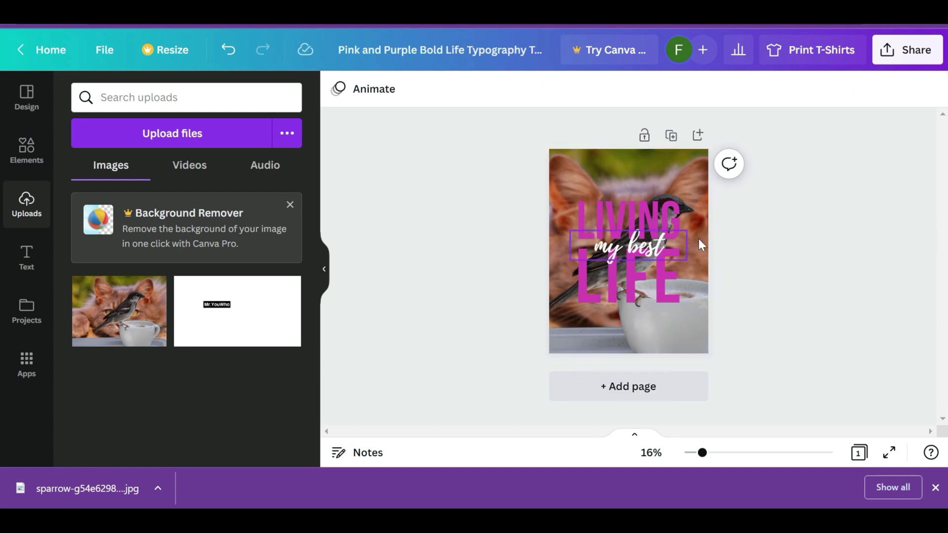
Step: Download the T-shirt design with the sparrow photo as a PNG
{"action": "left_click", "coordinate": [901, 60]}
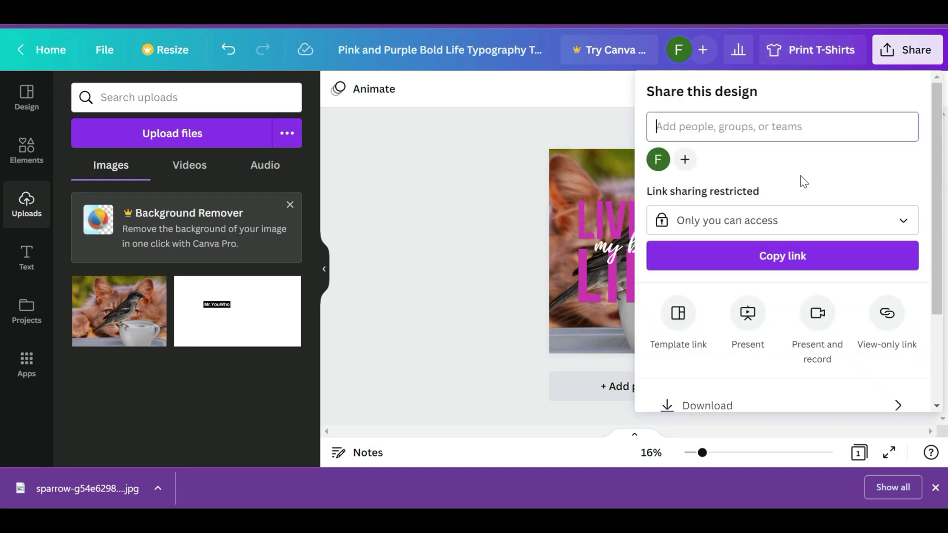
{"action": "scroll", "coordinate": [816, 295], "scroll_direction": "down", "scroll_amount": 3}
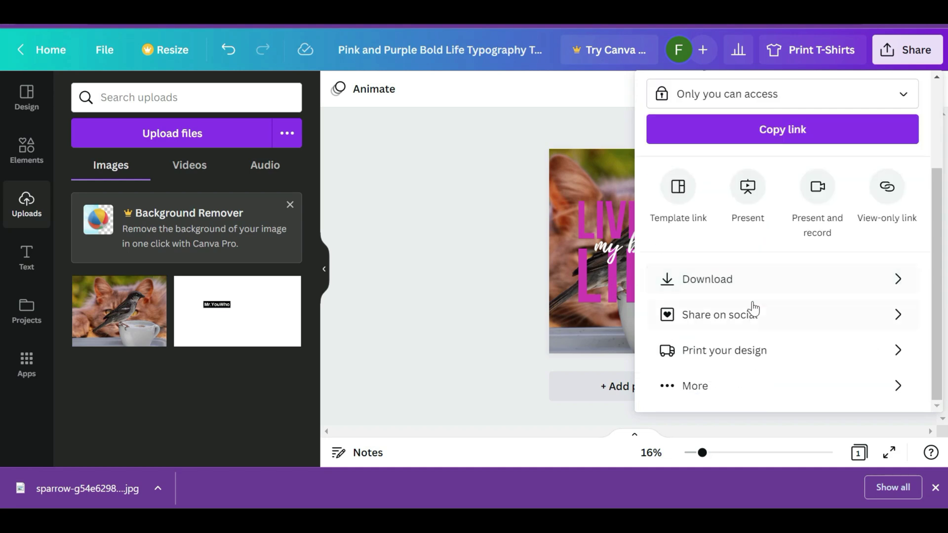
{"action": "left_click", "coordinate": [757, 278]}
{"action": "left_click", "coordinate": [788, 329]}
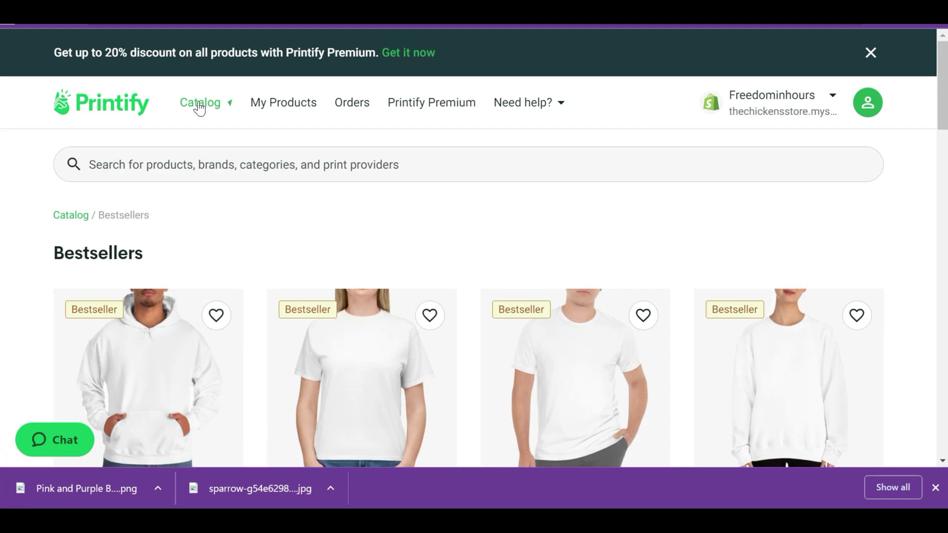
Step: Switch to Printify, choose the Unisex Ultra Cotton Tee from the bestsellers and start designing it with SwiftPOD as print provider
{"action": "left_click", "coordinate": [197, 104]}
{"action": "scroll", "coordinate": [381, 346], "scroll_direction": "down", "scroll_amount": 5}
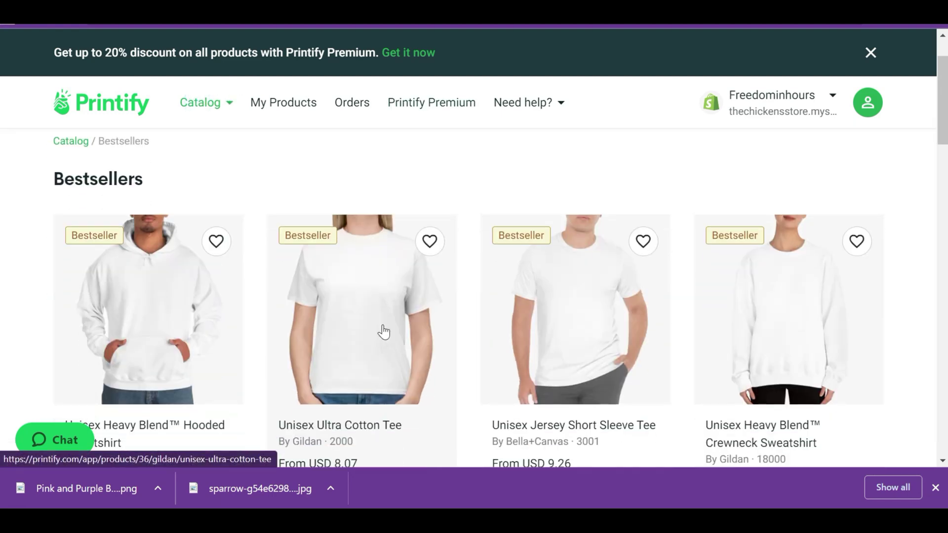
{"action": "scroll", "coordinate": [341, 269], "scroll_direction": "up", "scroll_amount": 2}
{"action": "left_click", "coordinate": [341, 269]}
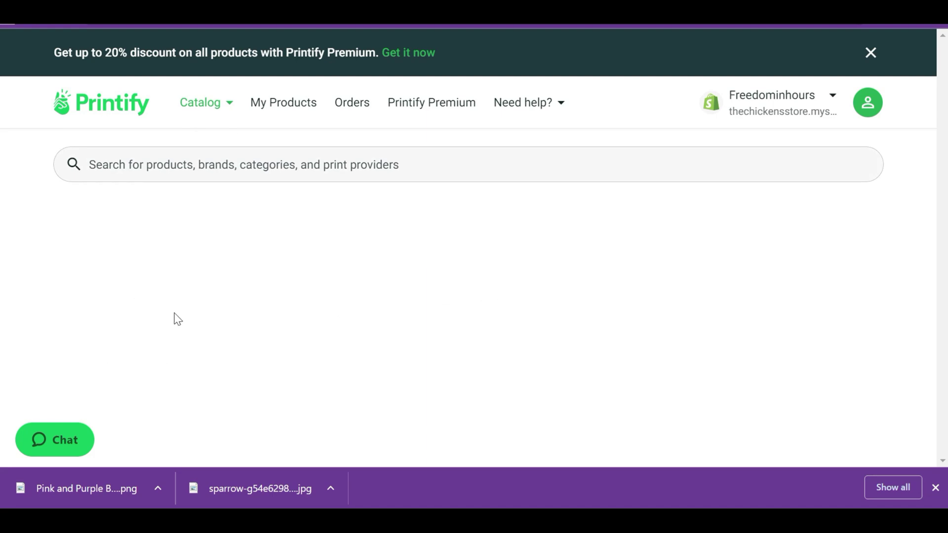
{"action": "scroll", "coordinate": [508, 227], "scroll_direction": "down", "scroll_amount": 10}
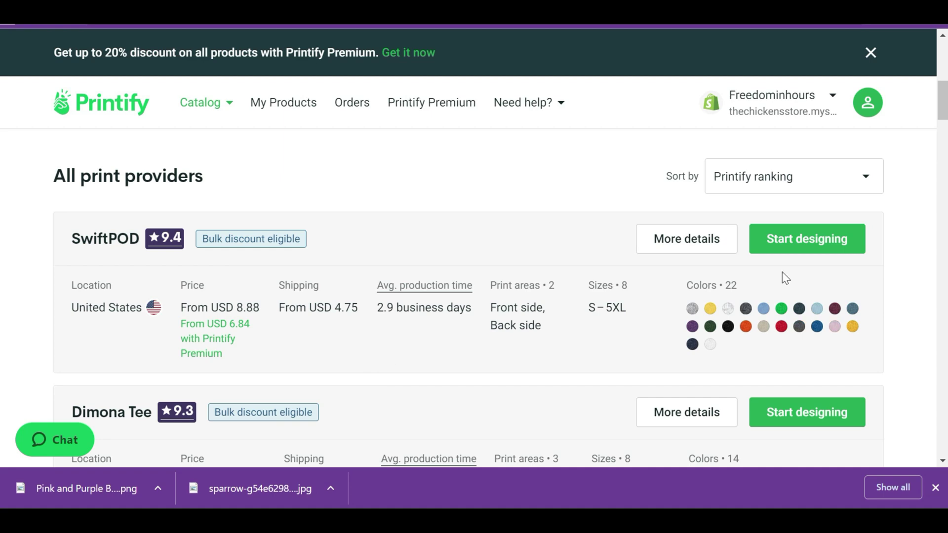
{"action": "left_click", "coordinate": [785, 251]}
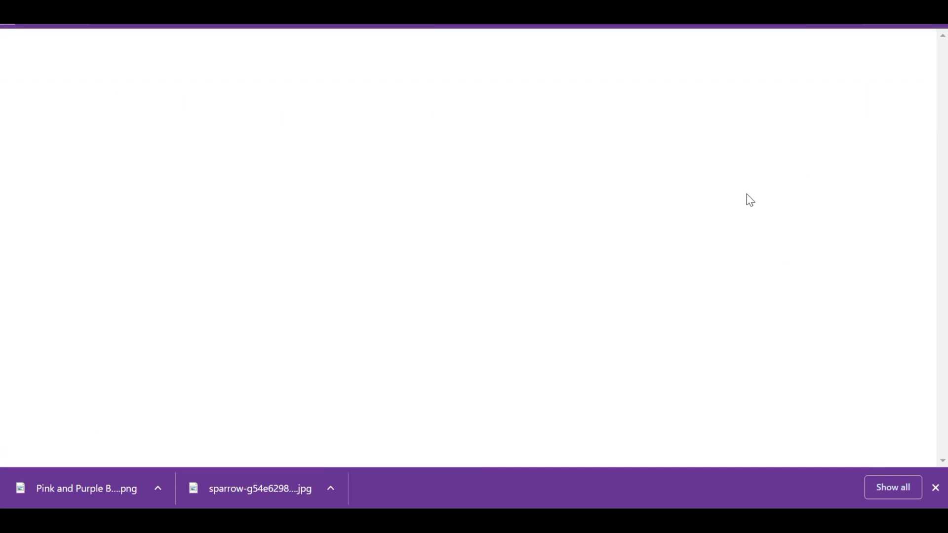
Step: Upload the Pink and Purple Bold Life Typography PNG from the device onto the tee's front side and save the product
{"action": "left_click", "coordinate": [663, 190]}
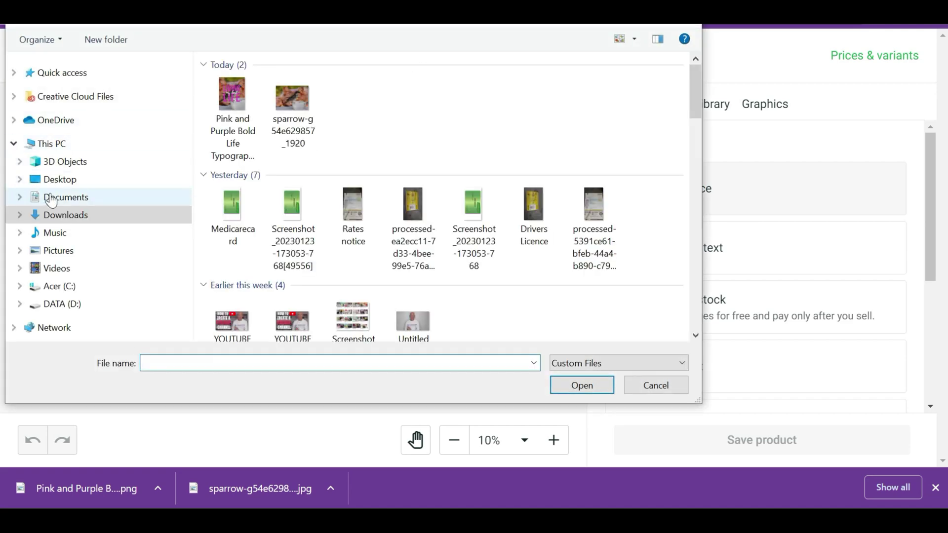
{"action": "left_click", "coordinate": [232, 98]}
{"action": "double_click", "coordinate": [232, 99]}
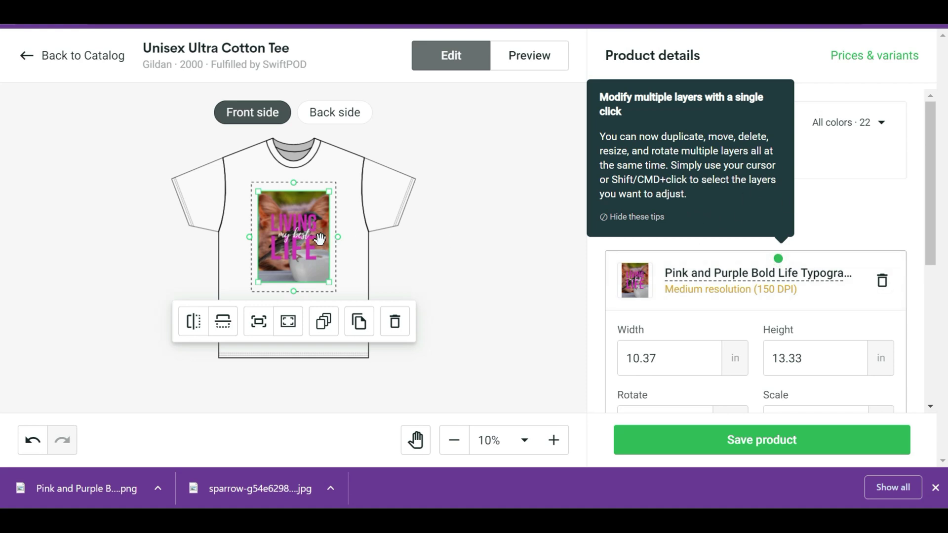
{"action": "left_click", "coordinate": [821, 452]}
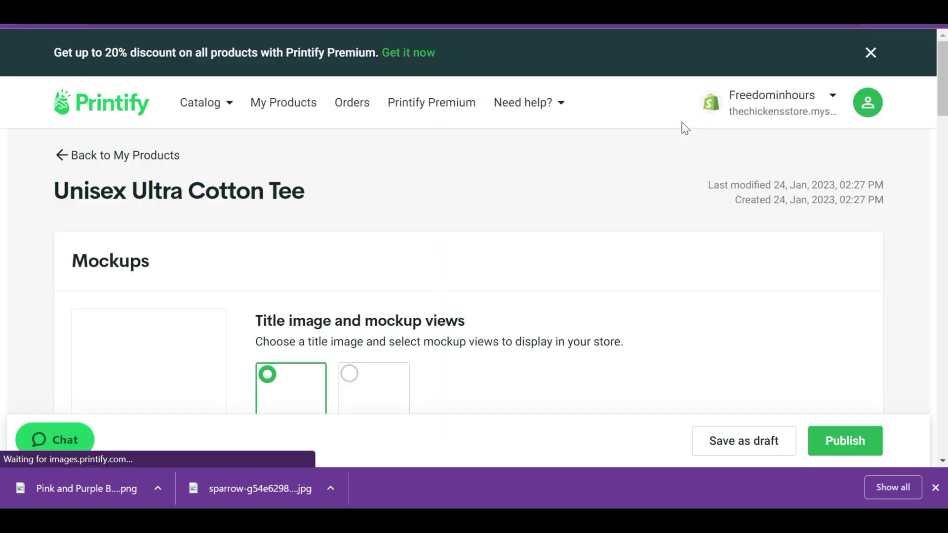
Step: Set the product title to "Funny Animal Quote T Shirts" on the product's listing page
{"action": "scroll", "coordinate": [626, 208], "scroll_direction": "down", "scroll_amount": 3}
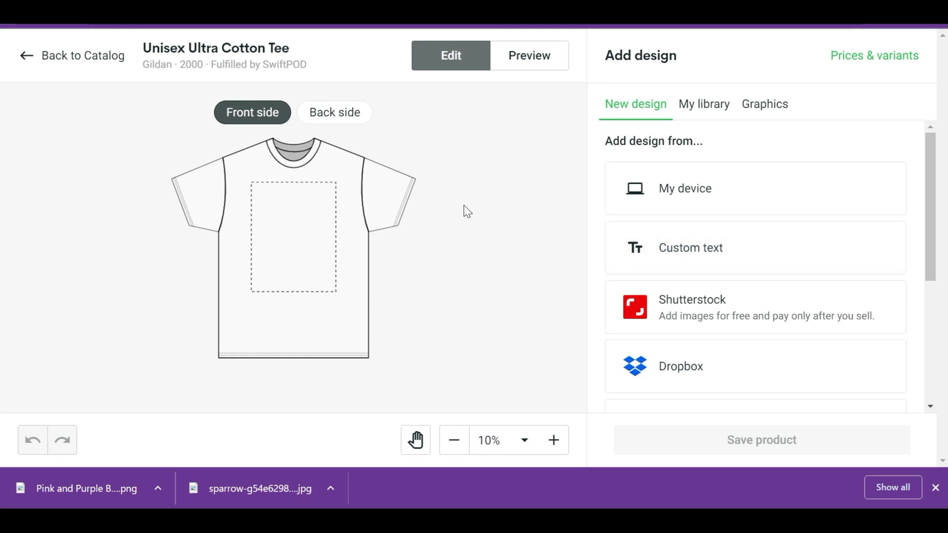
{"action": "key", "text": "alt+Right"}
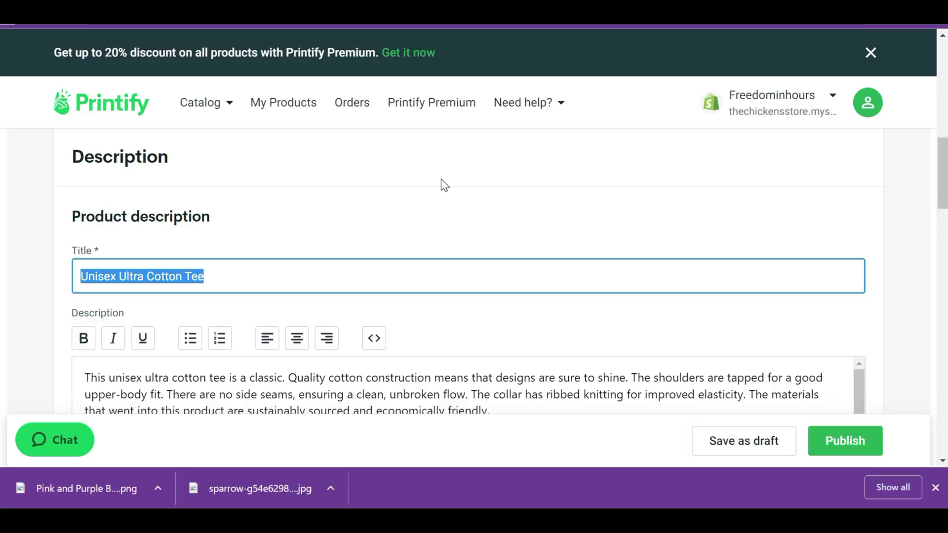
{"action": "type", "text": "Funny Animal Qu"}
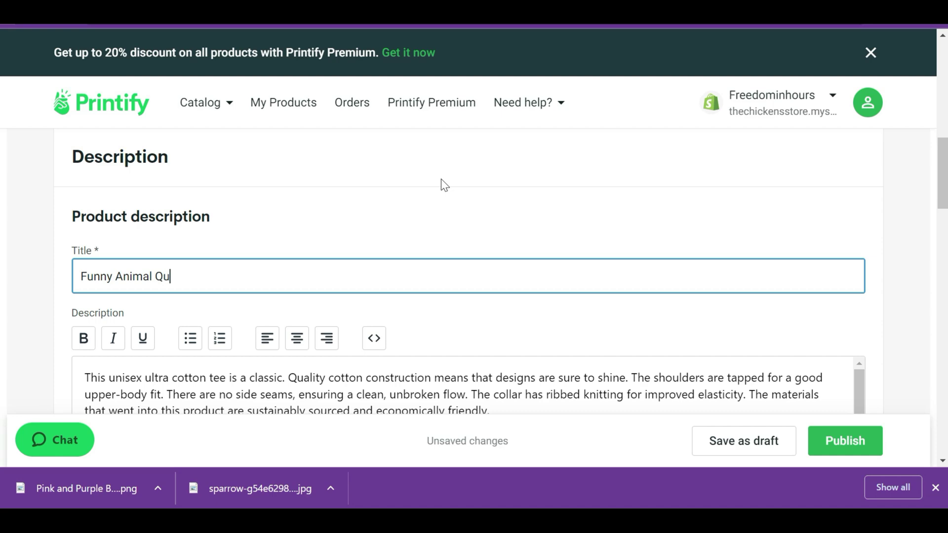
{"action": "type", "text": "ote T Shirts"}
Step: Add the opening paragraph "You will love this amazing Funny Animal Shirt." before the existing text in the product description
{"action": "scroll", "coordinate": [440, 179], "scroll_direction": "down", "scroll_amount": 5}
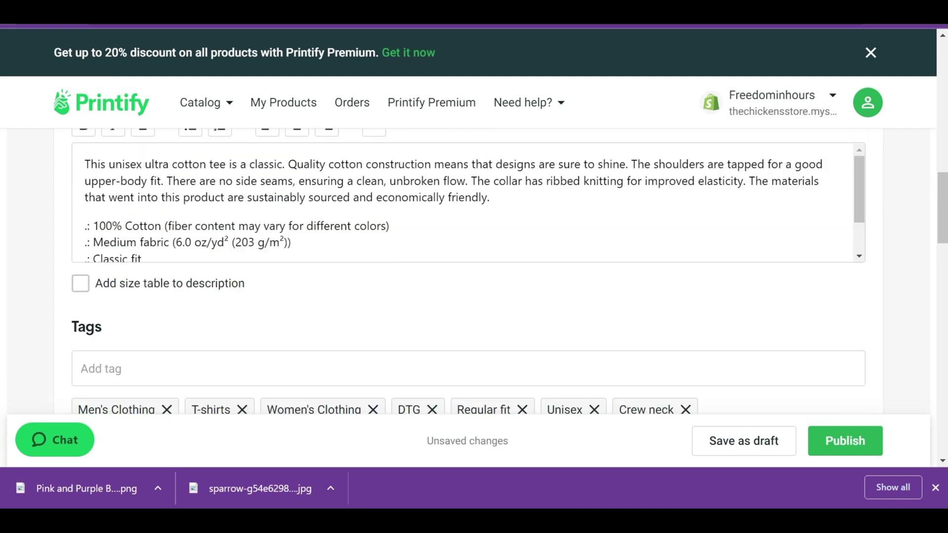
{"action": "scroll", "coordinate": [440, 179], "scroll_direction": "up", "scroll_amount": 2}
{"action": "scroll", "coordinate": [464, 276], "scroll_direction": "up", "scroll_amount": 1}
{"action": "scroll", "coordinate": [464, 306], "scroll_direction": "down", "scroll_amount": 1}
{"action": "scroll", "coordinate": [464, 306], "scroll_direction": "up", "scroll_amount": 1}
{"action": "left_click", "coordinate": [89, 296]}
{"action": "left_click", "coordinate": [84, 303]}
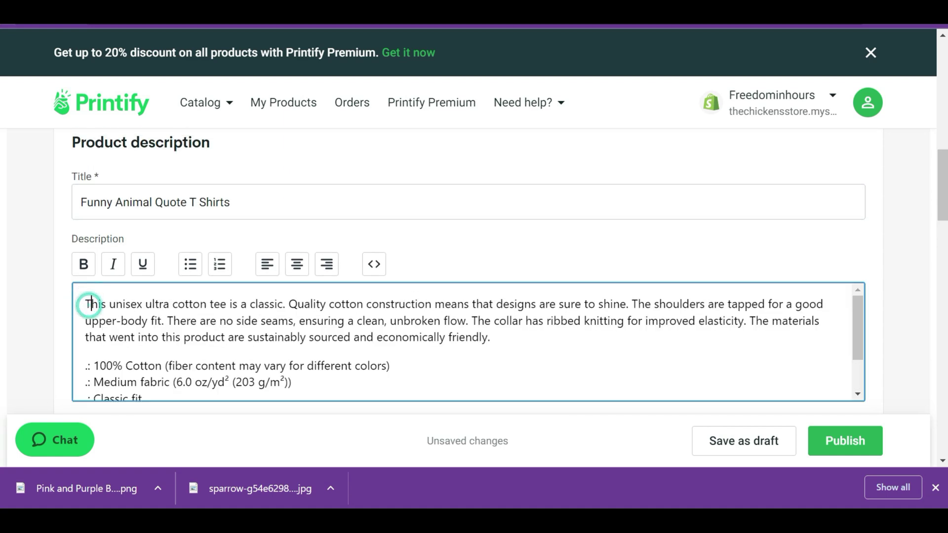
{"action": "type", "text": "You wil"}
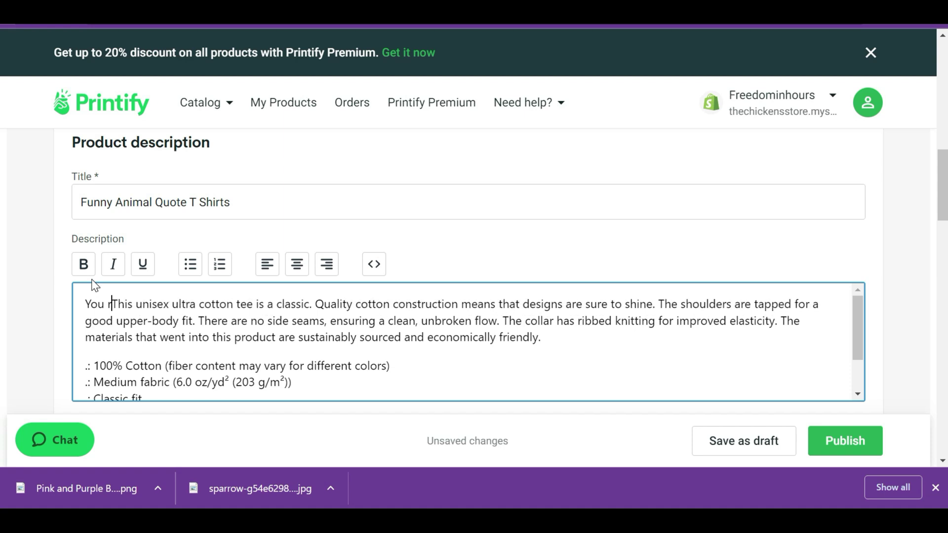
{"action": "type", "text": "l lvovThis unise"}
{"action": "key", "text": "BackSpace"}
{"action": "key", "text": "BackSpace"}
{"action": "type", "text": "ov"}
{"action": "key", "text": "BackSpace"}
{"action": "key", "text": "BackSpace"}
{"action": "key", "text": "BackSpace"}
{"action": "type", "text": "ove this amazing "}
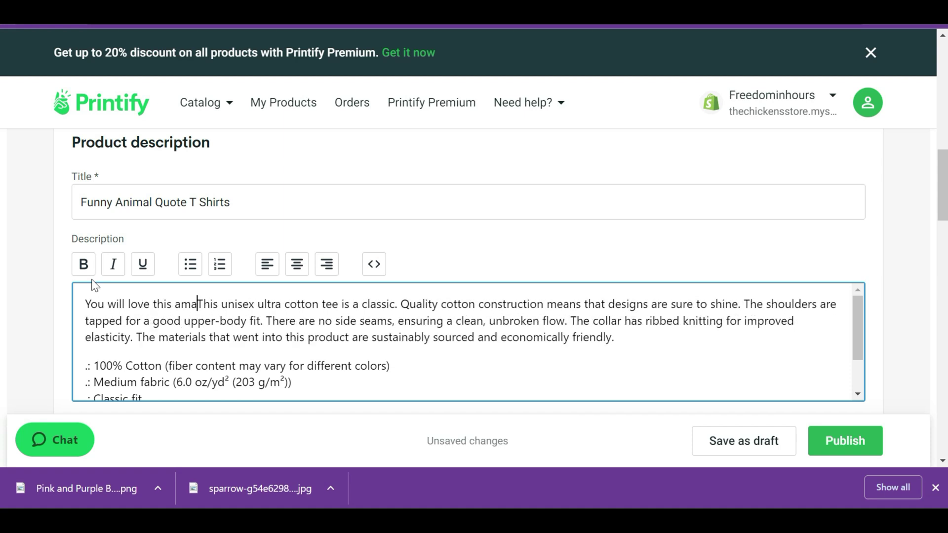
{"action": "type", "text": "Funny Ani"}
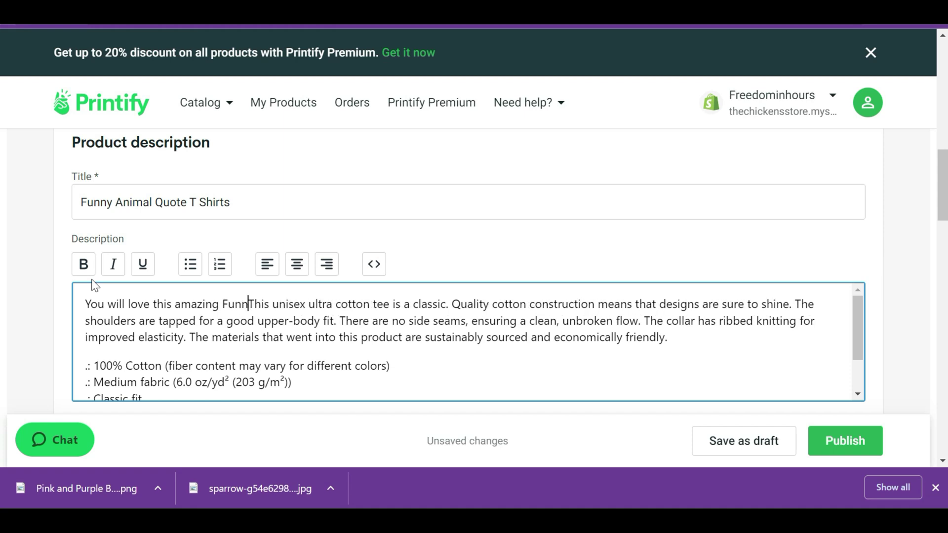
{"action": "type", "text": "mal Shirt"}
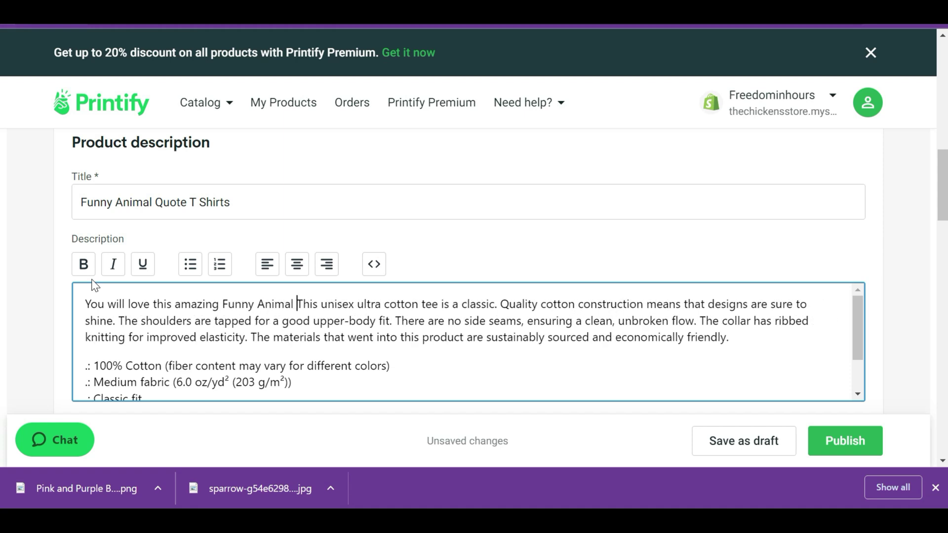
{"action": "type", "text": "."}
{"action": "key", "text": "Return"}
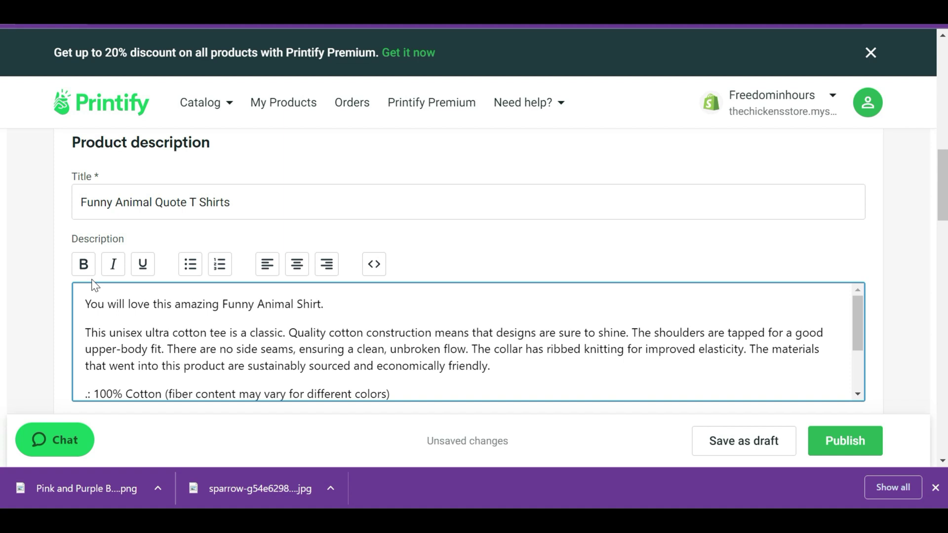
Step: Enter "funny quote, funny quote shirt" as additional tags for the T-shirt listing
{"action": "scroll", "coordinate": [558, 268], "scroll_direction": "down", "scroll_amount": 6}
{"action": "scroll", "coordinate": [558, 268], "scroll_direction": "up", "scroll_amount": 2}
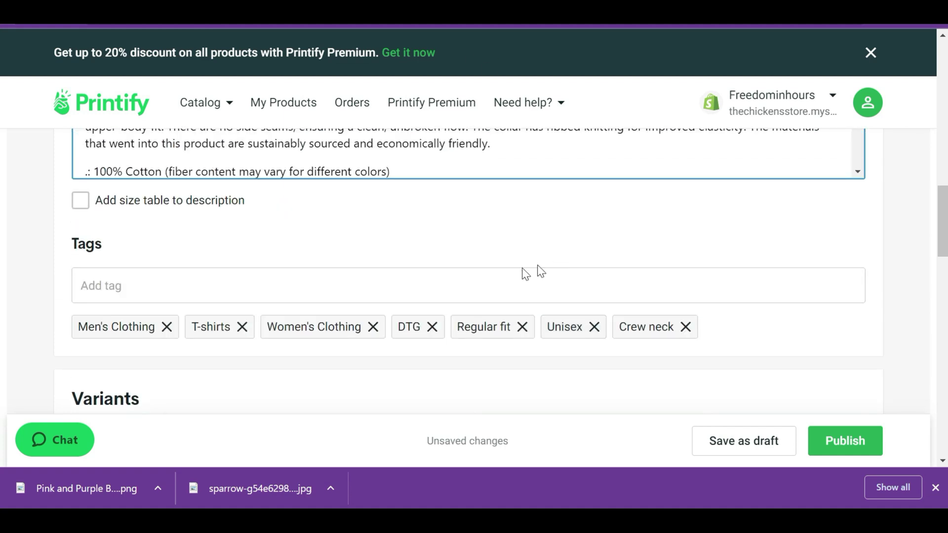
{"action": "left_click", "coordinate": [355, 277]}
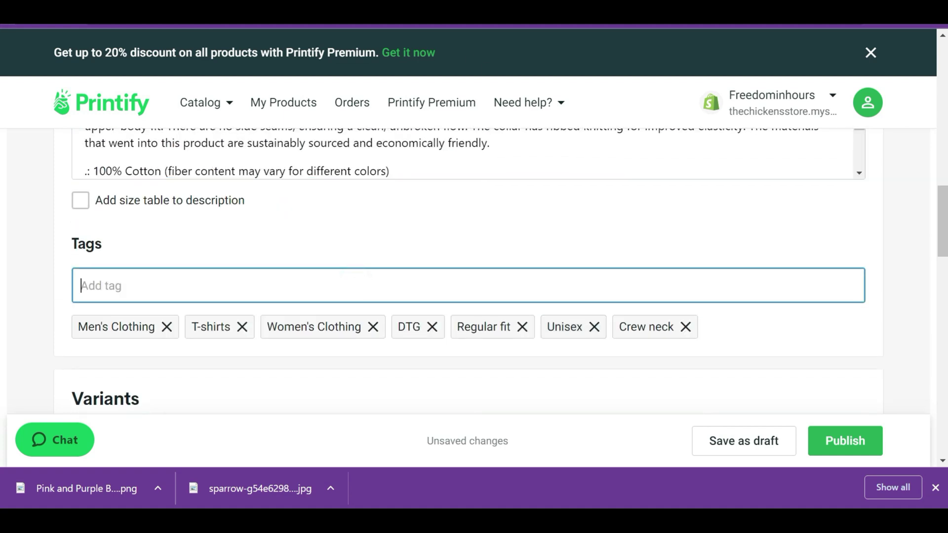
{"action": "type", "text": "funny quote, funny quote shirt"}
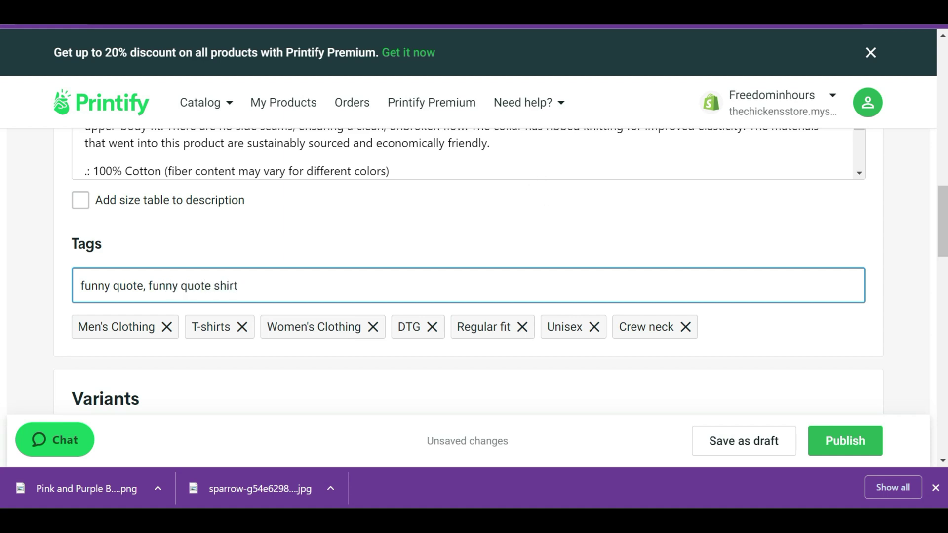
Step: Select all of the T-shirt's size variants in the pricing table
{"action": "scroll", "coordinate": [726, 320], "scroll_direction": "down", "scroll_amount": 5}
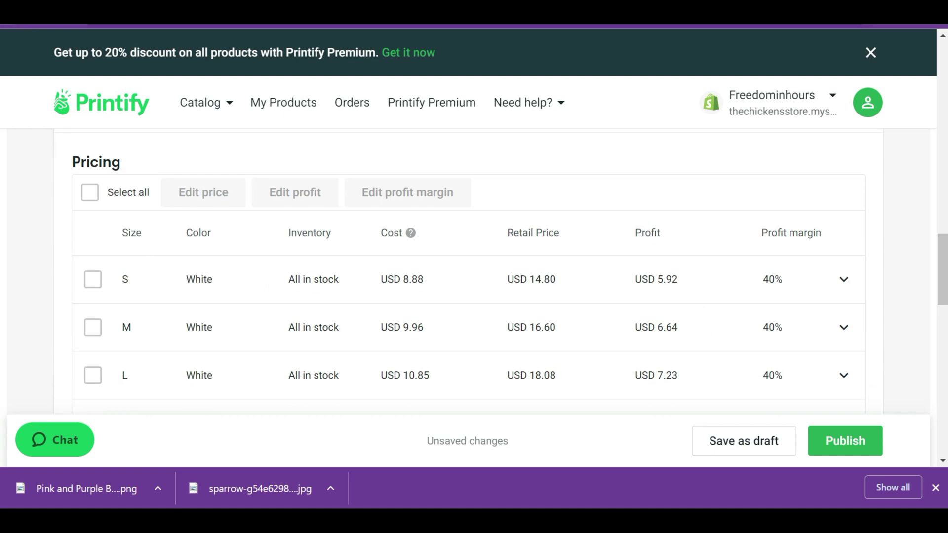
{"action": "left_click", "coordinate": [89, 192]}
{"action": "scroll", "coordinate": [153, 303], "scroll_direction": "down", "scroll_amount": 10}
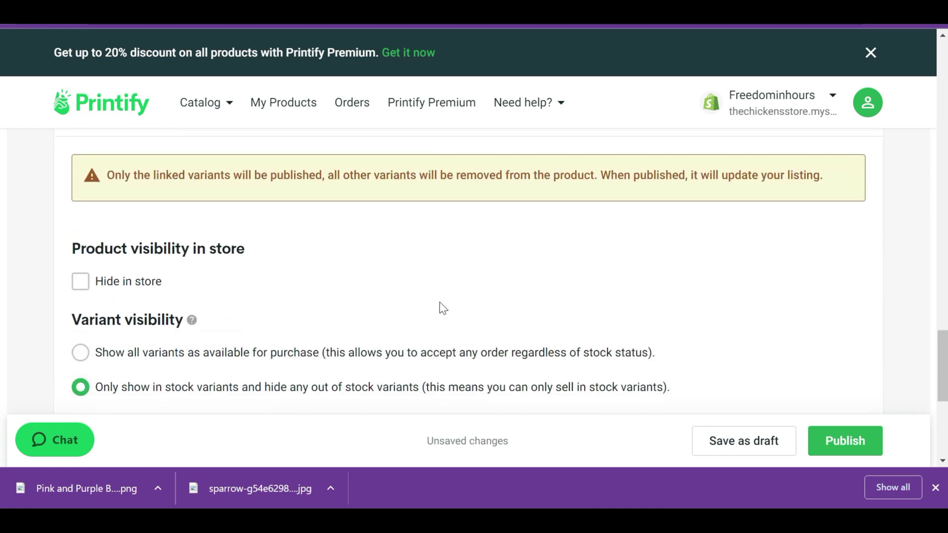
Step: Review the T-shirt's store settings and browse the Shopify categories available for publishing it
{"action": "scroll", "coordinate": [346, 257], "scroll_direction": "down", "scroll_amount": 2}
{"action": "left_click", "coordinate": [331, 288]}
{"action": "scroll", "coordinate": [296, 282], "scroll_direction": "down", "scroll_amount": 5}
{"action": "left_click", "coordinate": [409, 339]}
{"action": "scroll", "coordinate": [375, 296], "scroll_direction": "down", "scroll_amount": 1}
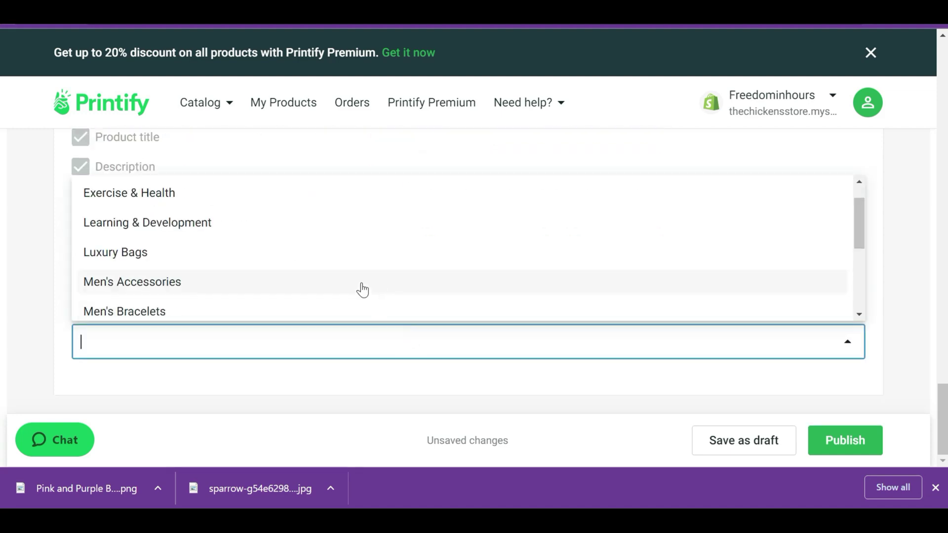
{"action": "scroll", "coordinate": [353, 283], "scroll_direction": "down", "scroll_amount": 4}
{"action": "scroll", "coordinate": [345, 282], "scroll_direction": "up", "scroll_amount": 5}
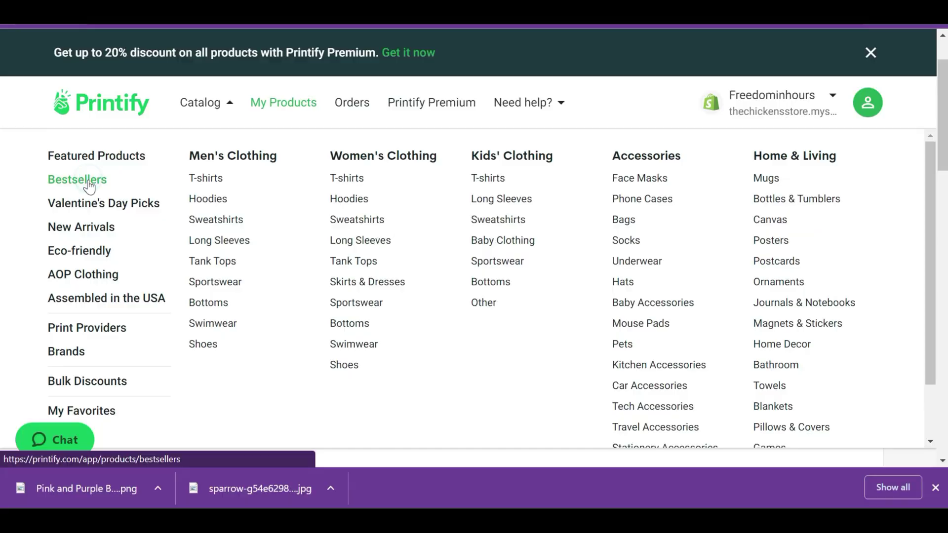
Step: Choose the Spun Polyester Square Pillow from the bestsellers and start designing it with MWW On Demand as print provider
{"action": "left_click", "coordinate": [89, 180]}
{"action": "scroll", "coordinate": [469, 269], "scroll_direction": "down", "scroll_amount": 8}
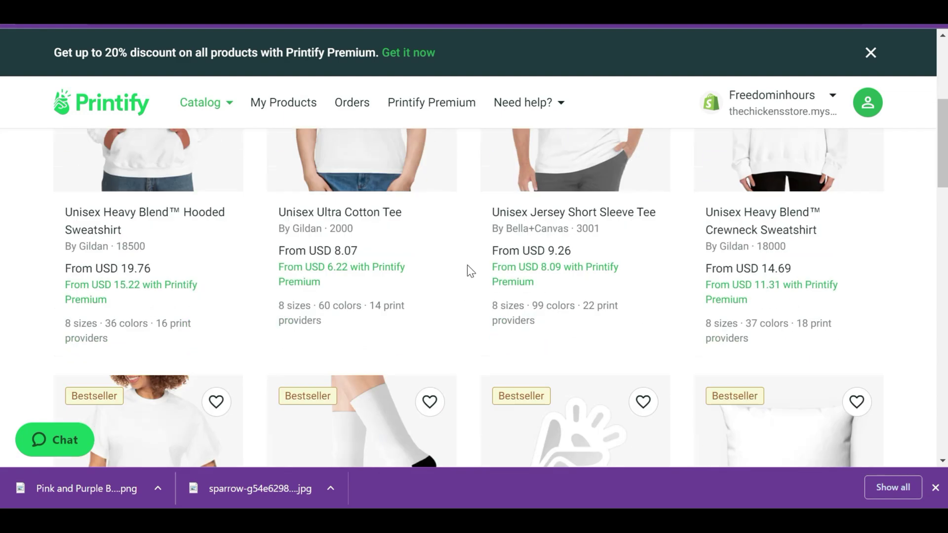
{"action": "left_click", "coordinate": [797, 299]}
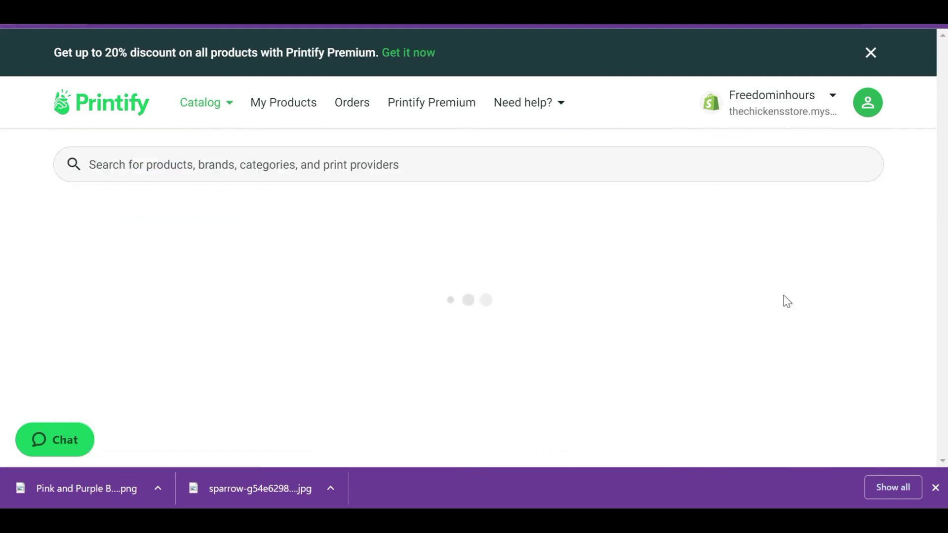
{"action": "scroll", "coordinate": [656, 250], "scroll_direction": "down", "scroll_amount": 6}
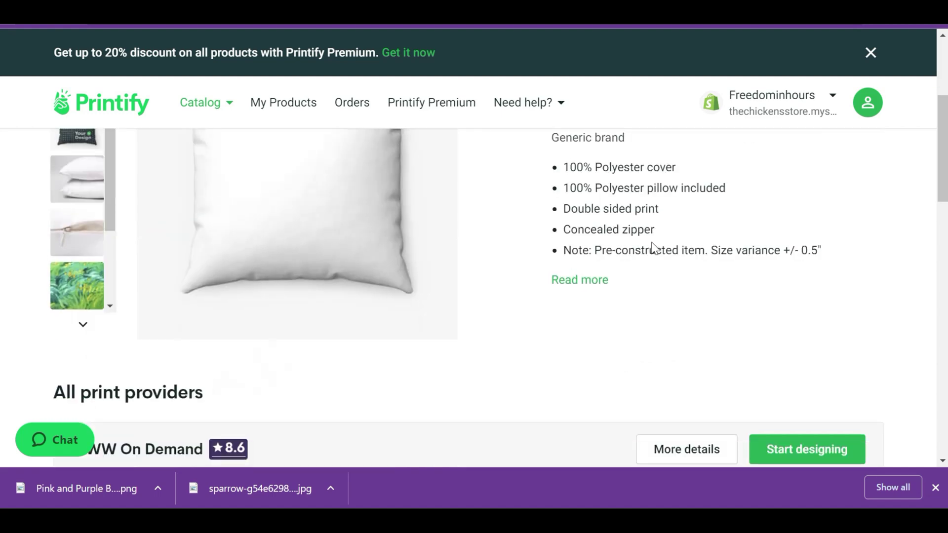
{"action": "left_click", "coordinate": [788, 302]}
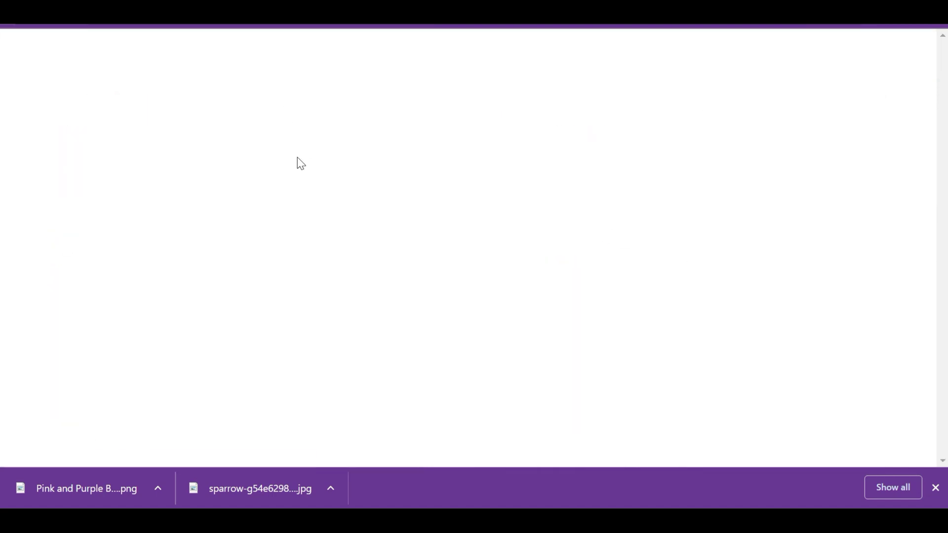
Step: Upload the Pink and Purple Bold Life Typography PNG onto the pillow and scale it to about 10.26 × 13.19 in, centred on the front
{"action": "left_click", "coordinate": [675, 172]}
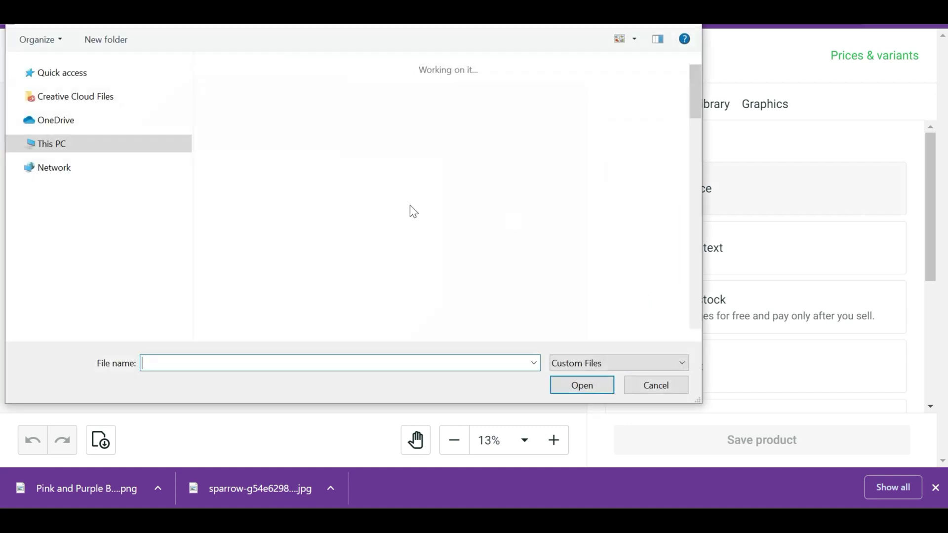
{"action": "double_click", "coordinate": [228, 89]}
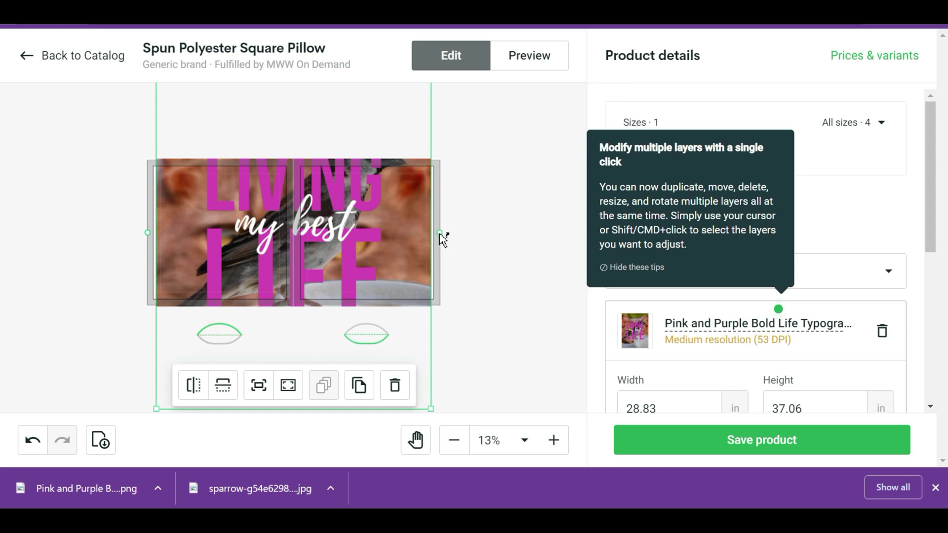
{"action": "left_click_drag", "start_coordinate": [439, 234], "coordinate": [431, 279]}
{"action": "left_click_drag", "start_coordinate": [476, 127], "coordinate": [385, 269]}
{"action": "left_click_drag", "start_coordinate": [355, 298], "coordinate": [373, 261]}
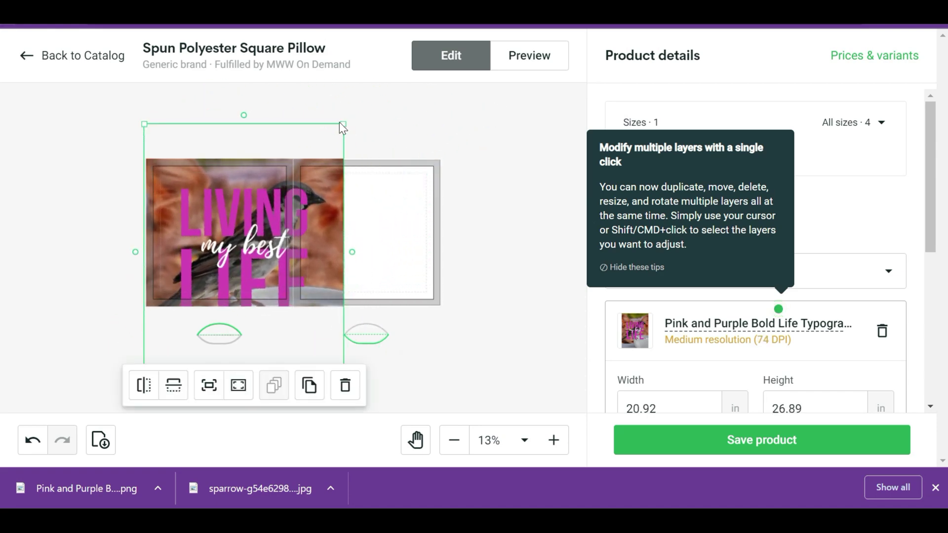
{"action": "left_click_drag", "start_coordinate": [342, 122], "coordinate": [258, 211]}
{"action": "left_click_drag", "start_coordinate": [264, 303], "coordinate": [277, 239]}
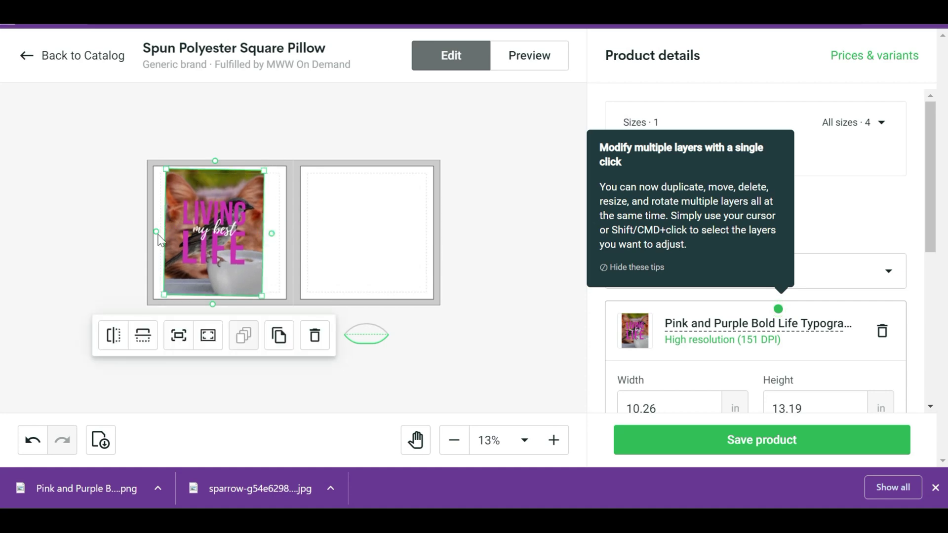
{"action": "mouse_move", "coordinate": [213, 310]}
{"action": "left_mouse_down"}
{"action": "mouse_move", "coordinate": [226, 311]}
{"action": "mouse_move", "coordinate": [214, 309]}
{"action": "left_mouse_up"}
{"action": "left_click_drag", "start_coordinate": [212, 212], "coordinate": [219, 211]}
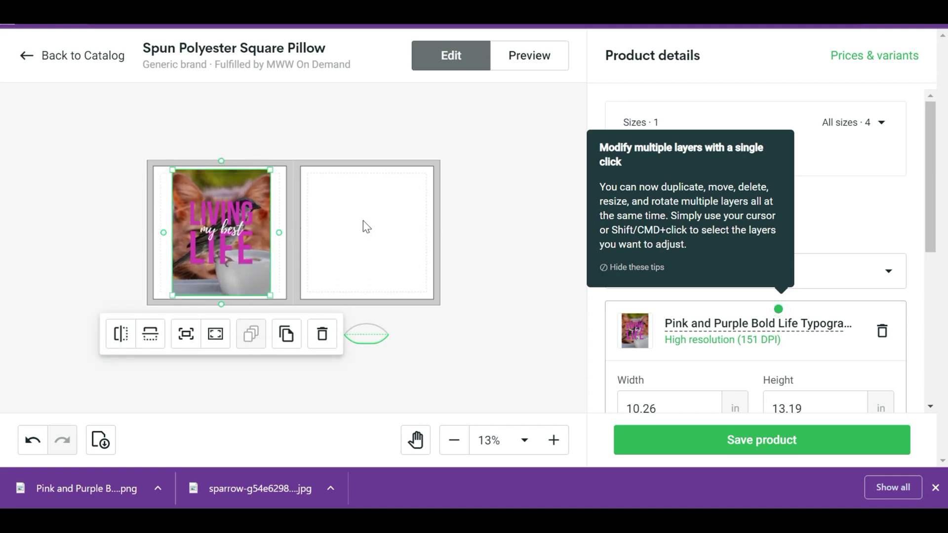
Step: Deselect the artwork and save the Spun Polyester Square Pillow product
{"action": "left_click", "coordinate": [495, 234]}
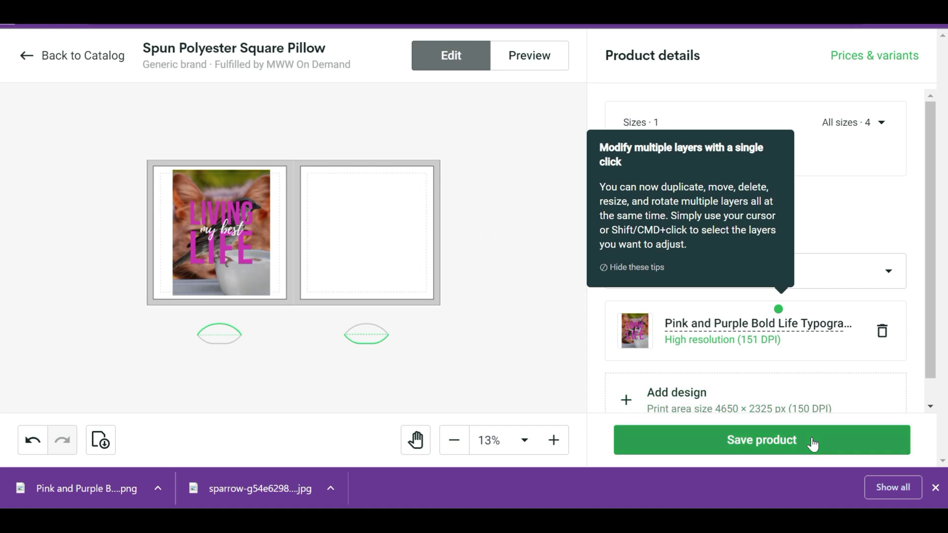
{"action": "scroll", "coordinate": [642, 321], "scroll_direction": "down", "scroll_amount": 1}
{"action": "scroll", "coordinate": [550, 334], "scroll_direction": "down", "scroll_amount": 5}
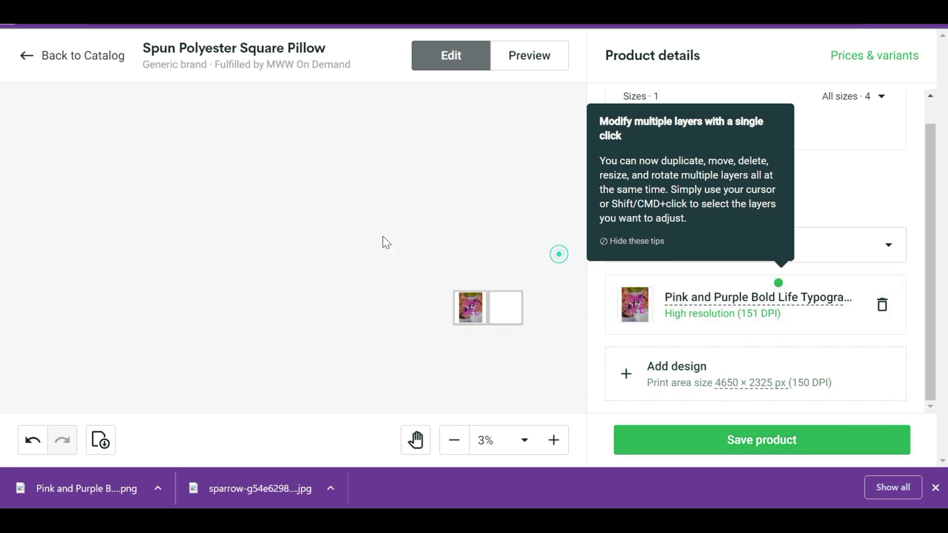
{"action": "left_click", "coordinate": [777, 440]}
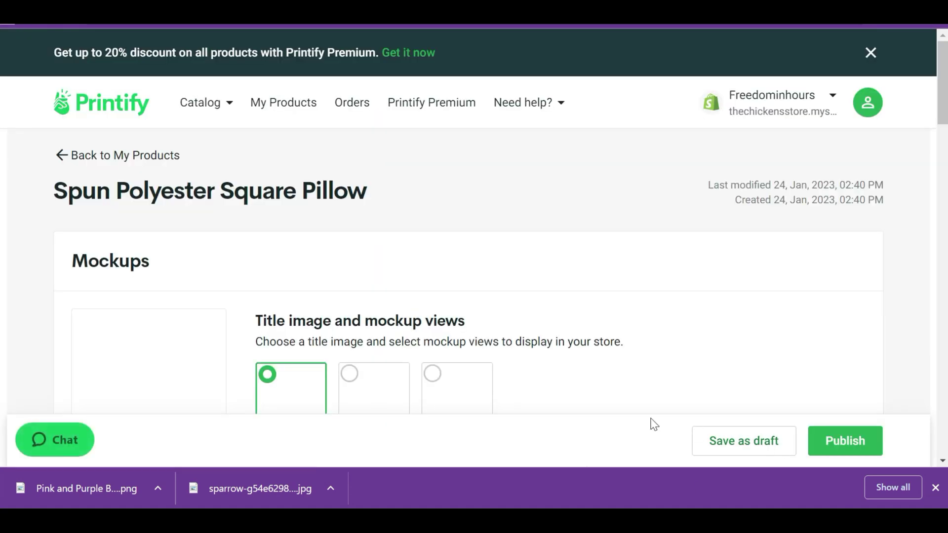
Step: Inspect the pillow's mockup in the enlarged view and close it
{"action": "scroll", "coordinate": [528, 281], "scroll_direction": "down", "scroll_amount": 3}
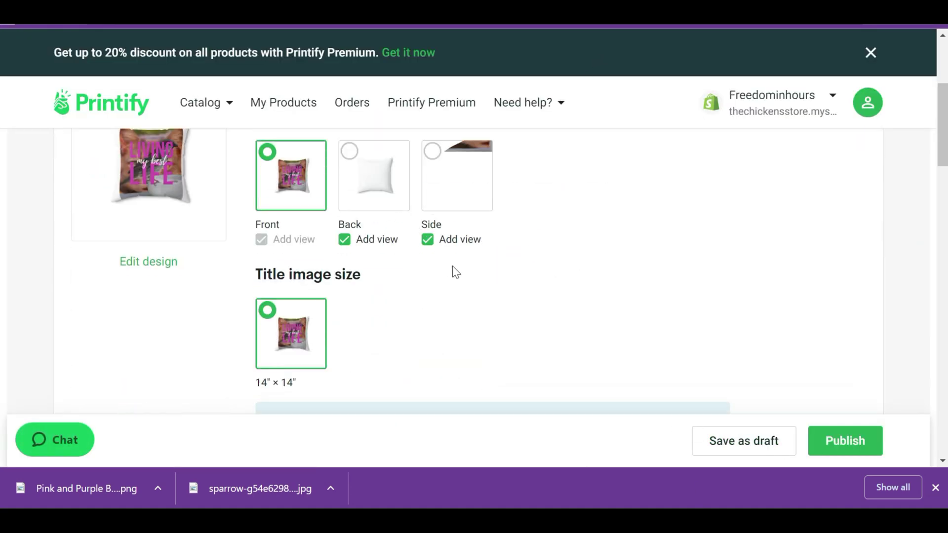
{"action": "left_click", "coordinate": [156, 227]}
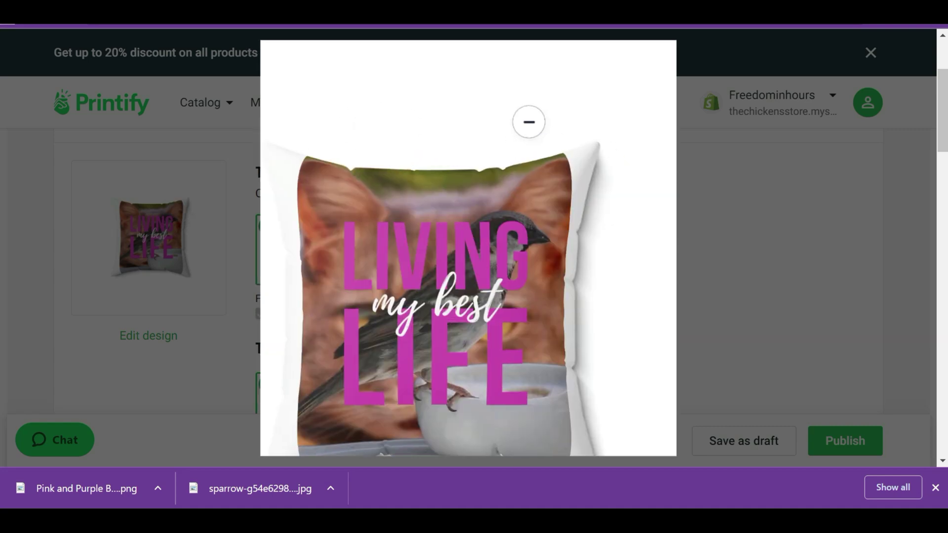
{"action": "left_click", "coordinate": [710, 185]}
Step: Set the pillow's product title to "Funny Quote Pillow with Animals"
{"action": "left_click", "coordinate": [851, 444]}
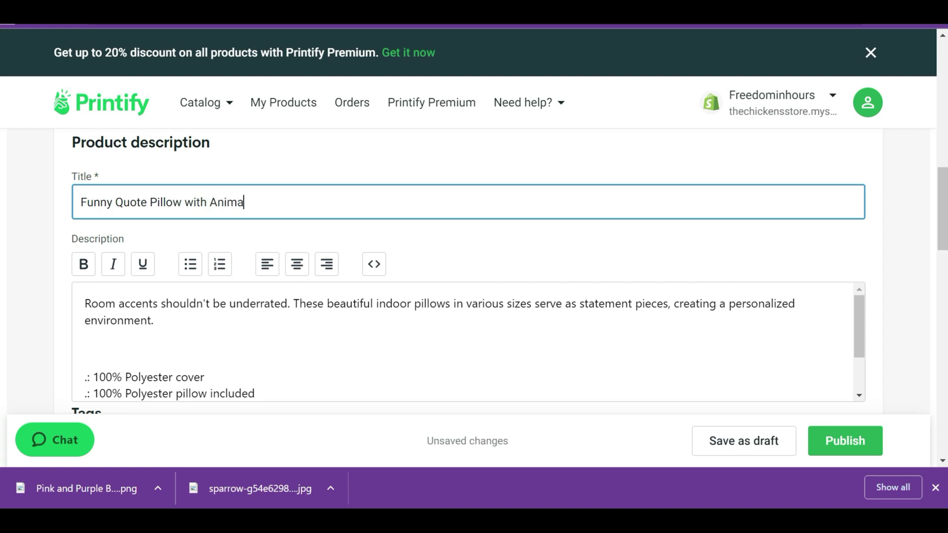
{"action": "scroll", "coordinate": [468, 341], "scroll_direction": "down", "scroll_amount": 2}
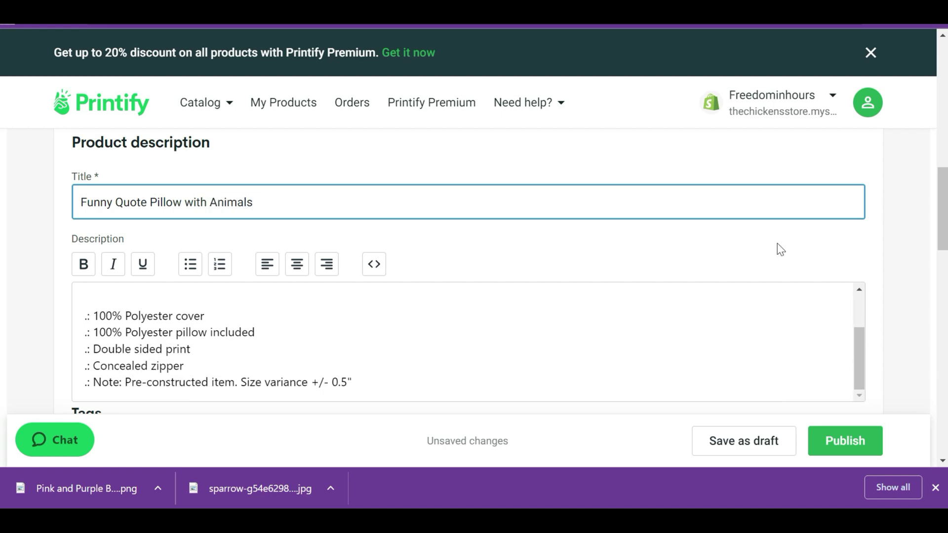
Step: Review the pillow's pricing and Shopify sync settings, and browse the Shopify categories available for it
{"action": "scroll", "coordinate": [779, 249], "scroll_direction": "down", "scroll_amount": 10}
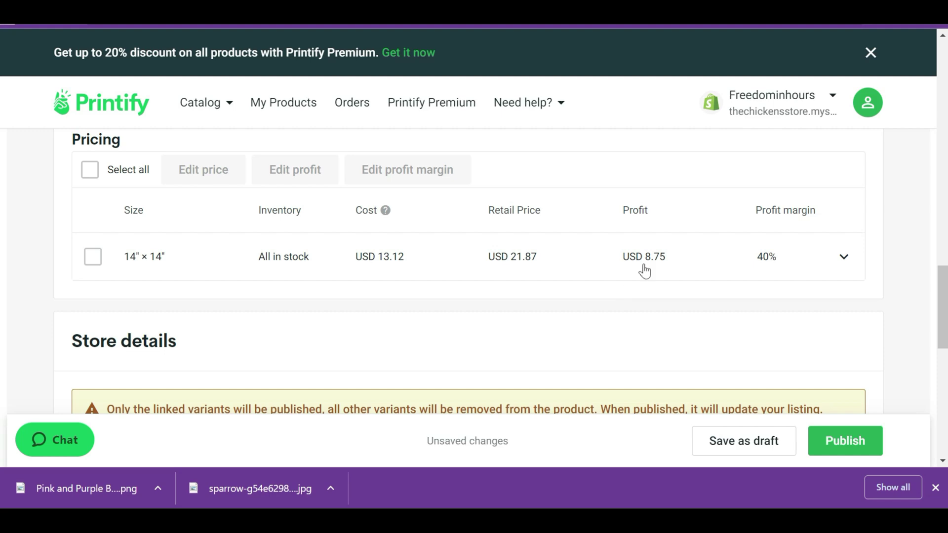
{"action": "scroll", "coordinate": [644, 271], "scroll_direction": "down", "scroll_amount": 9}
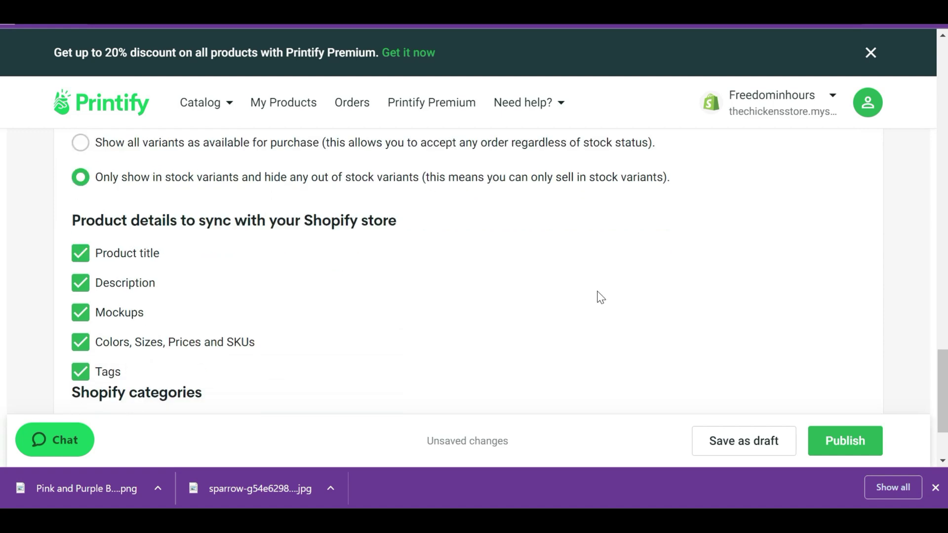
{"action": "scroll", "coordinate": [528, 279], "scroll_direction": "down", "scroll_amount": 2}
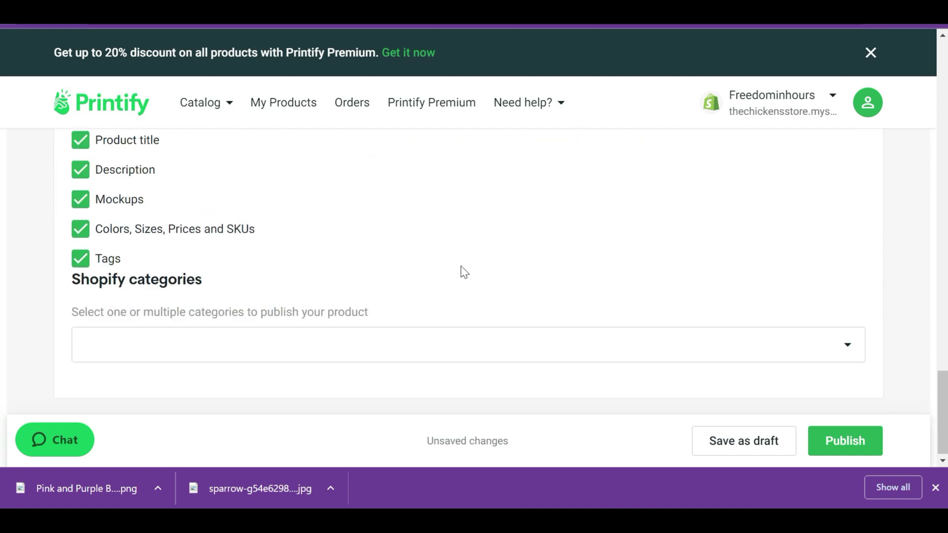
{"action": "left_click", "coordinate": [560, 348]}
{"action": "scroll", "coordinate": [440, 296], "scroll_direction": "up", "scroll_amount": 3}
{"action": "scroll", "coordinate": [443, 295], "scroll_direction": "down", "scroll_amount": 3}
{"action": "scroll", "coordinate": [436, 258], "scroll_direction": "down", "scroll_amount": 5}
{"action": "scroll", "coordinate": [430, 264], "scroll_direction": "up", "scroll_amount": 5}
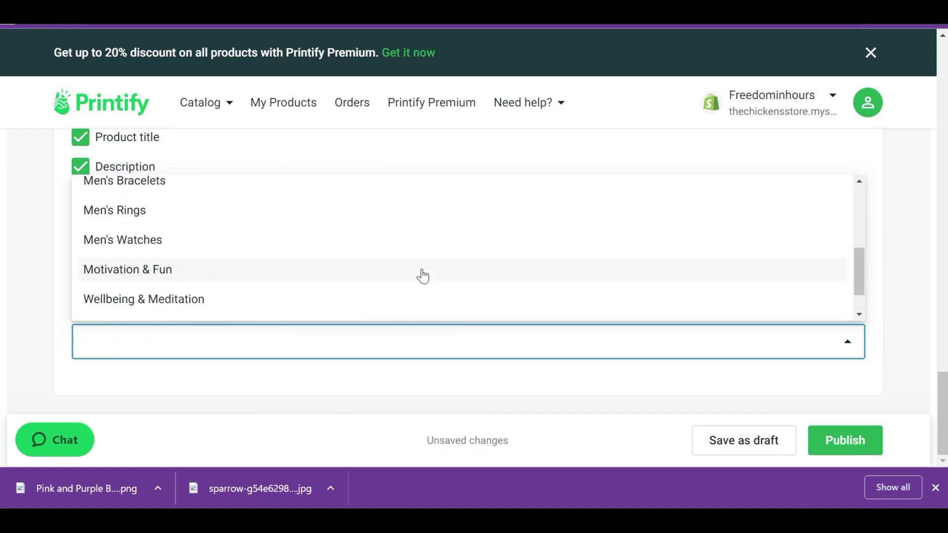